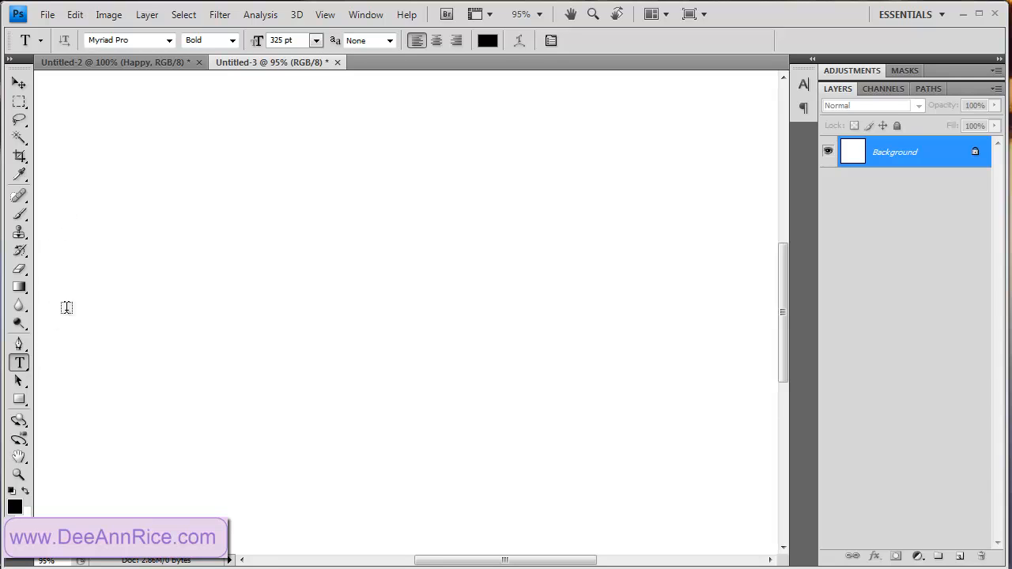
- Add the word "Happy" in black 325 pt Myriad Pro Bold across the canvas and nudge it slightly left and down
left_click(52, 373)
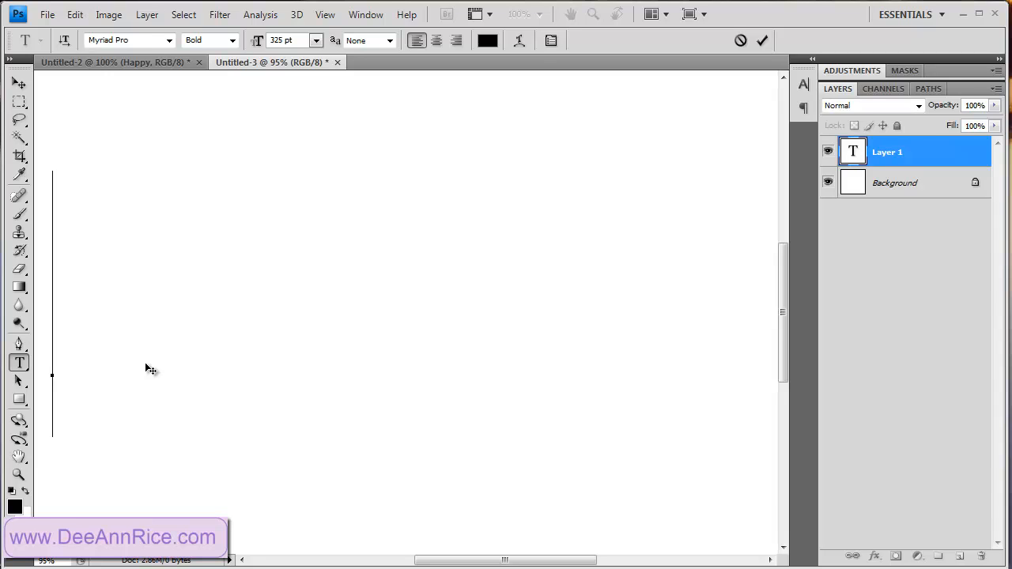
type("Ha")
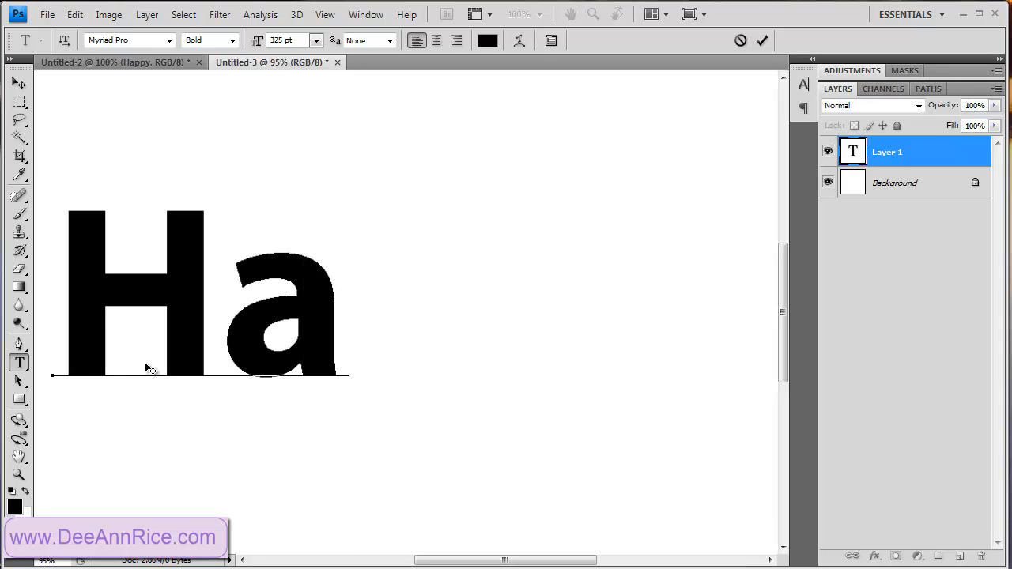
type("ppy")
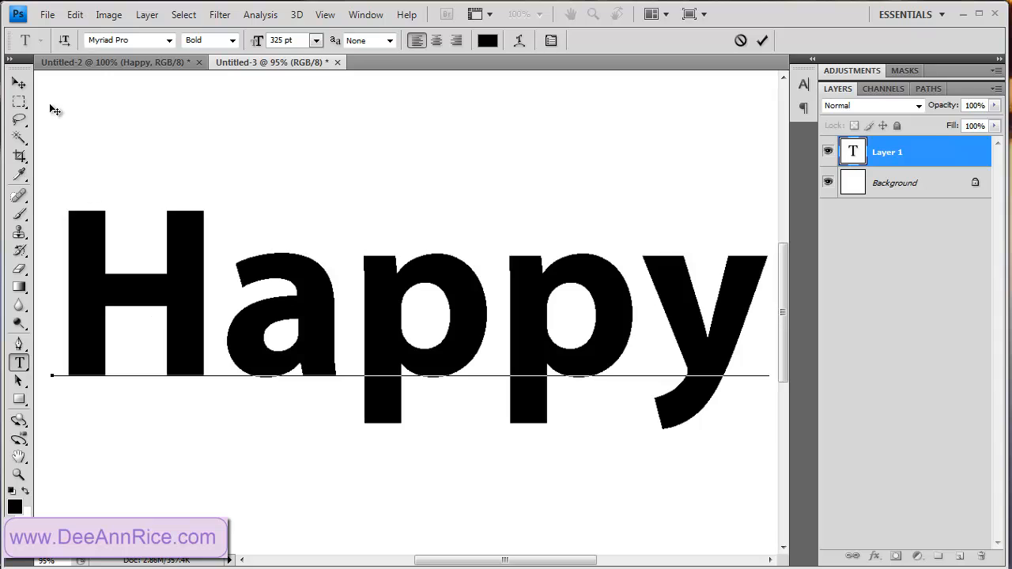
left_click(19, 83)
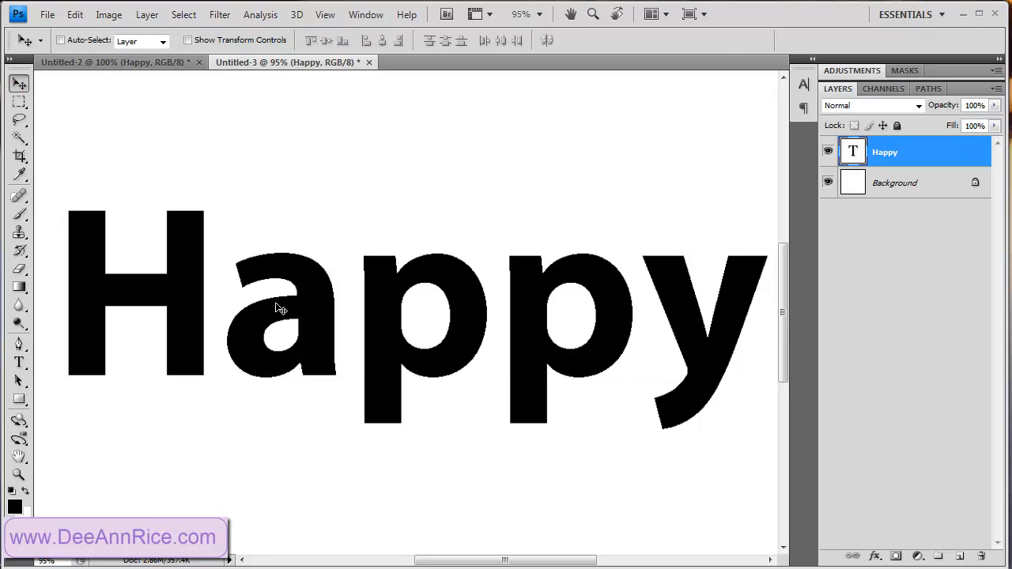
left_click_drag(275, 308, 268, 311)
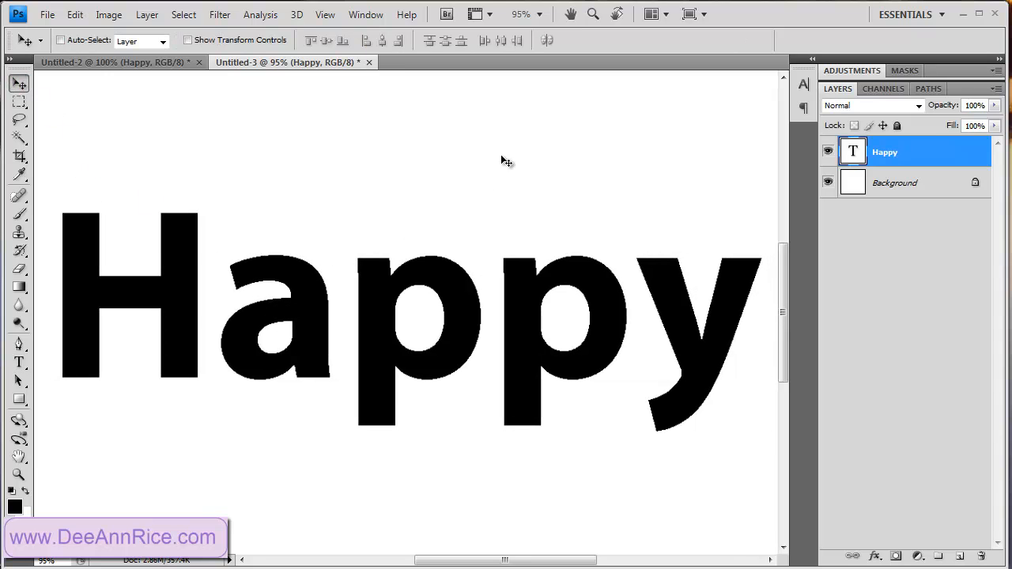
- Show the preset styles, try several of them on the Happy text, and apply the blue woven denim-like style
left_click(382, 17)
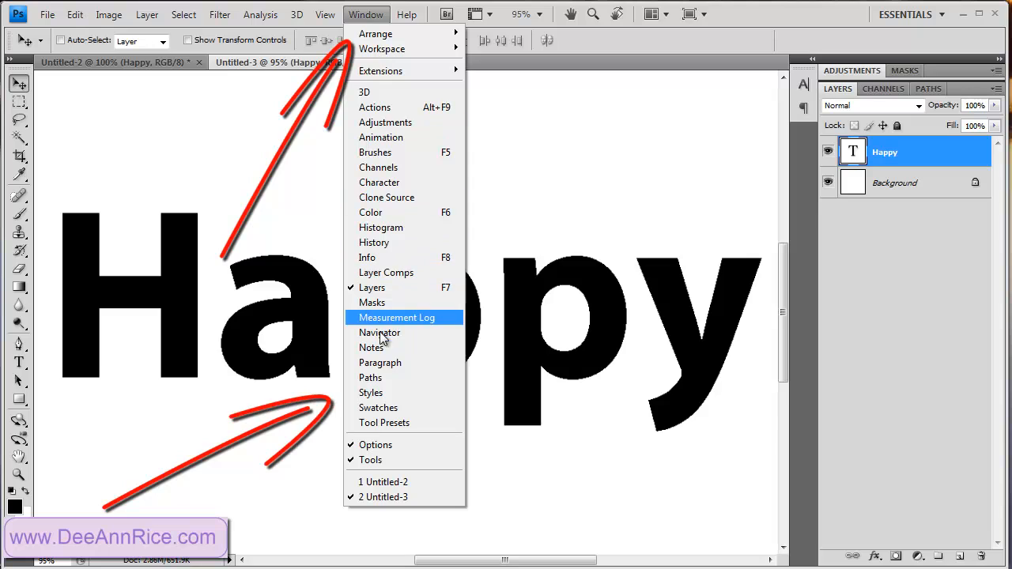
left_click(371, 393)
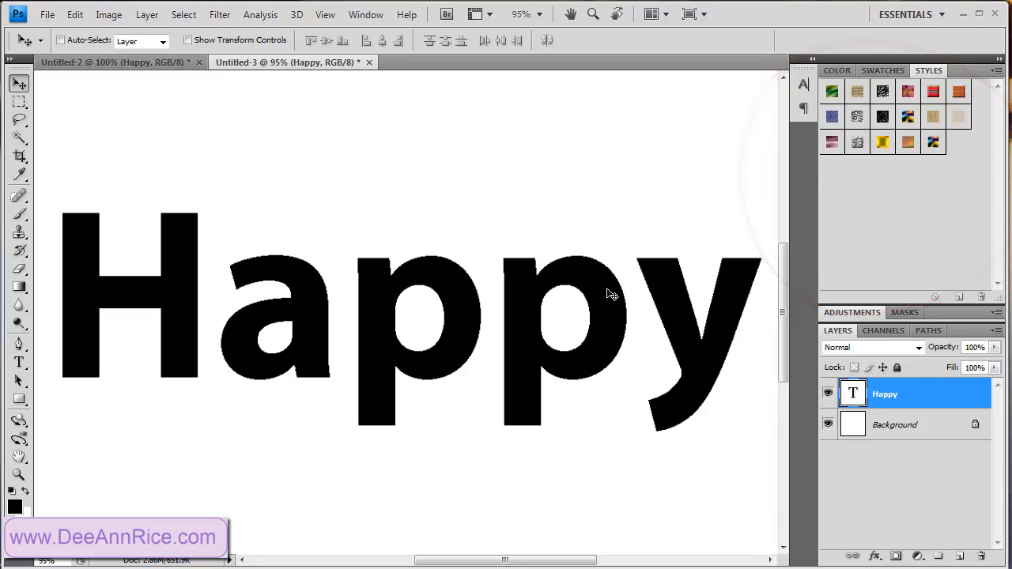
left_click(833, 144)
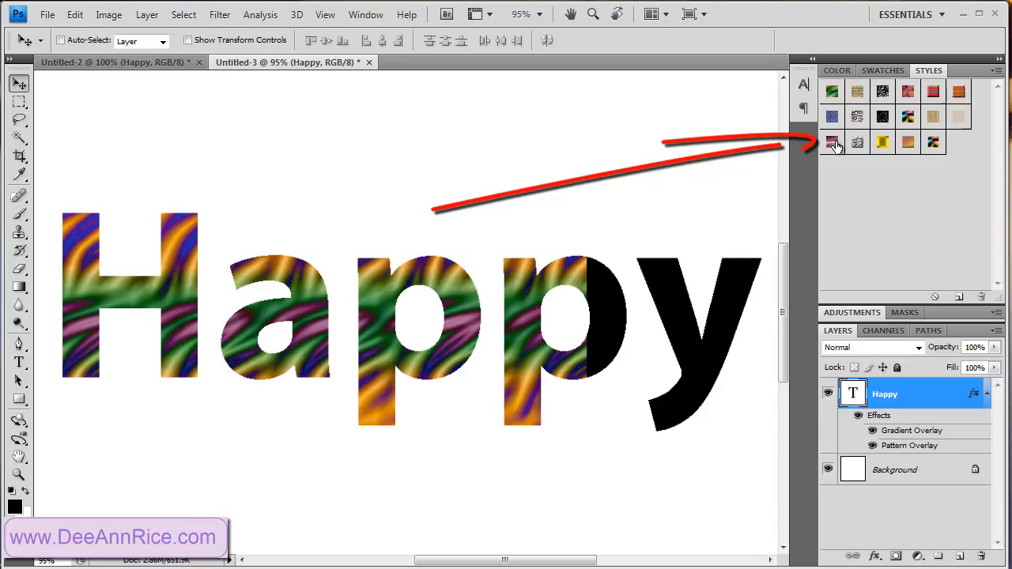
left_click(856, 96)
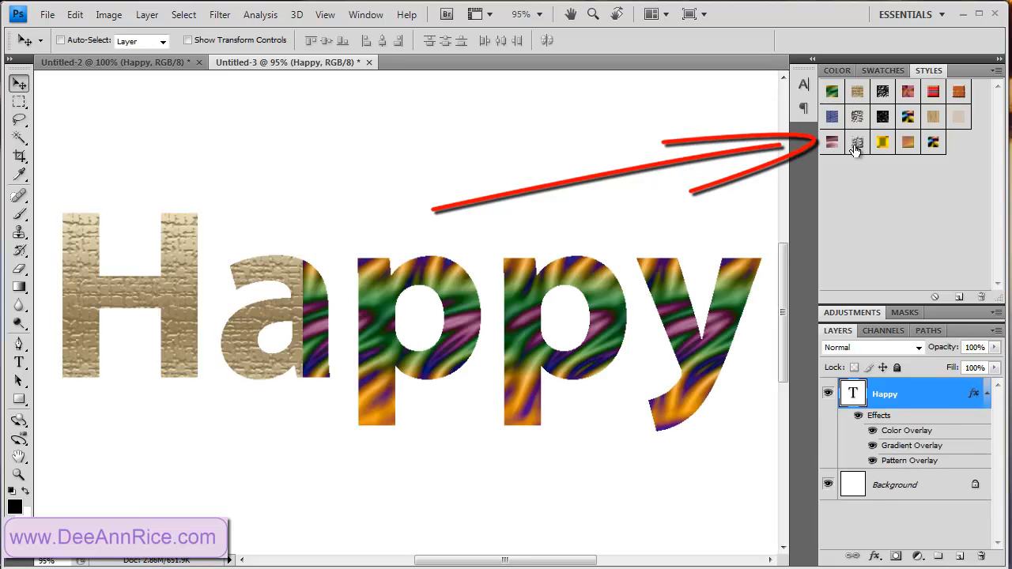
left_click(883, 93)
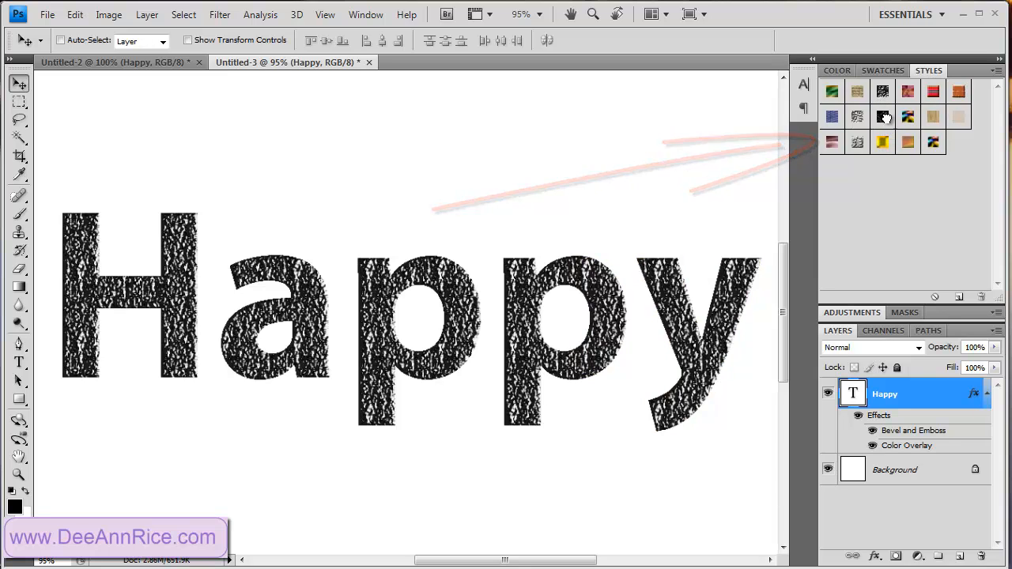
left_click(857, 144)
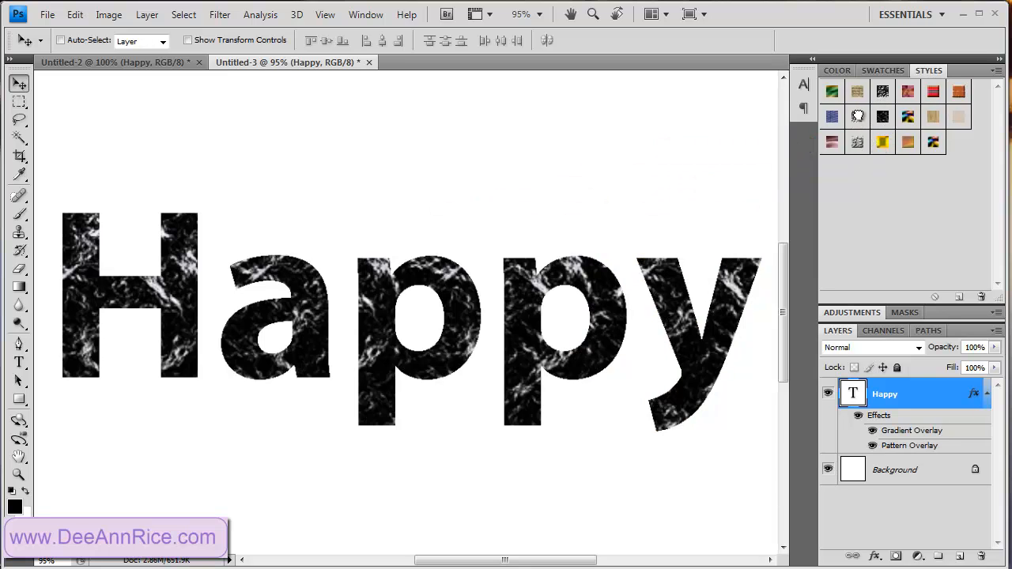
left_click(858, 144)
left_click(934, 144)
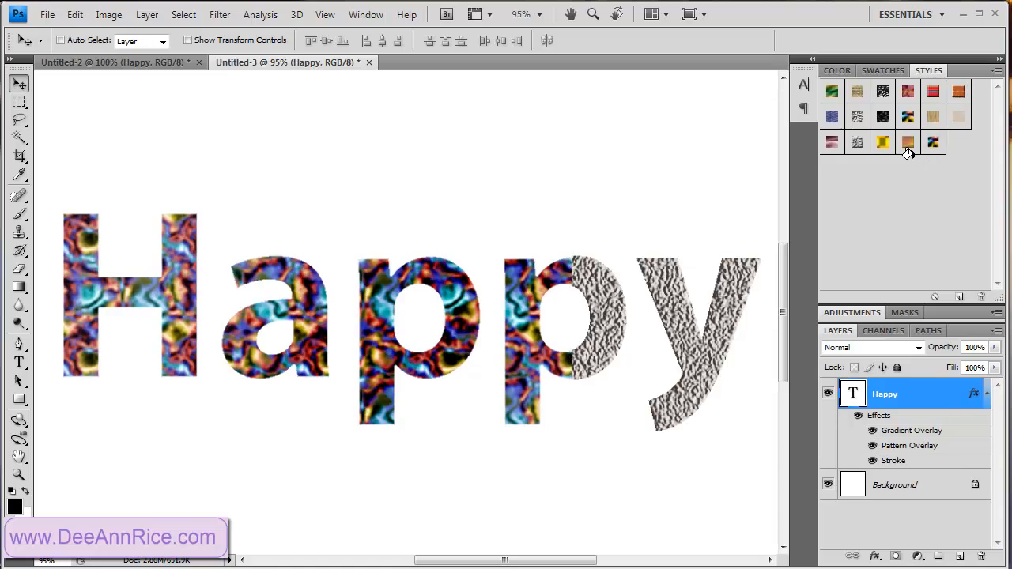
left_click(908, 116)
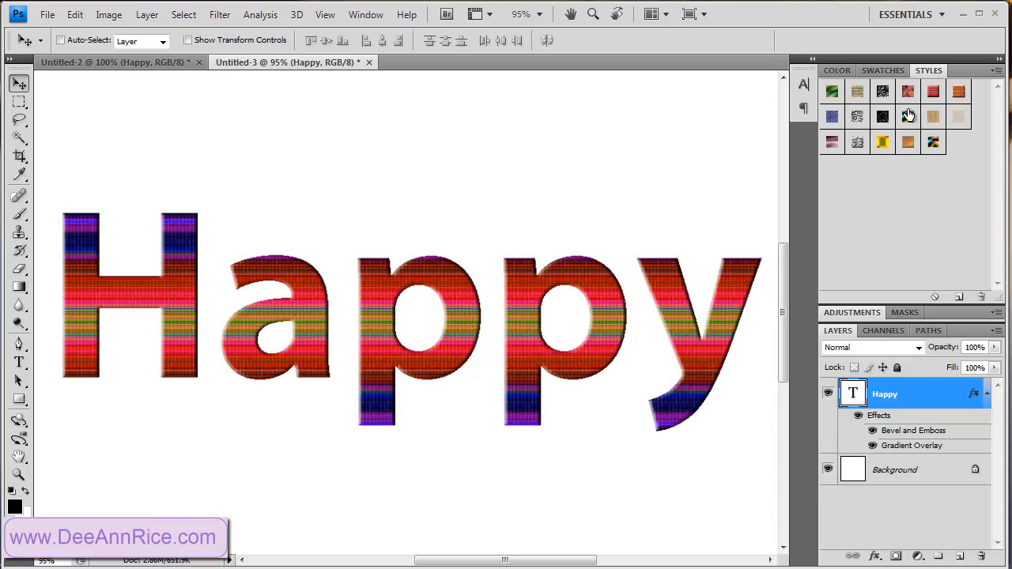
left_click(831, 117)
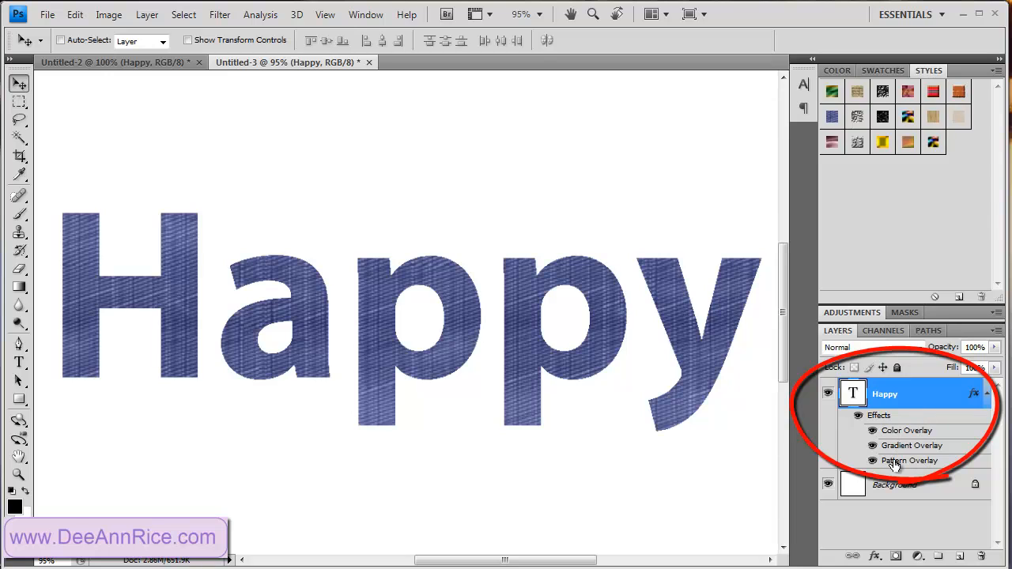
- Add a drop shadow to the Happy layer's style and set its shadow color to bright red, f00d0d
double_click(861, 423)
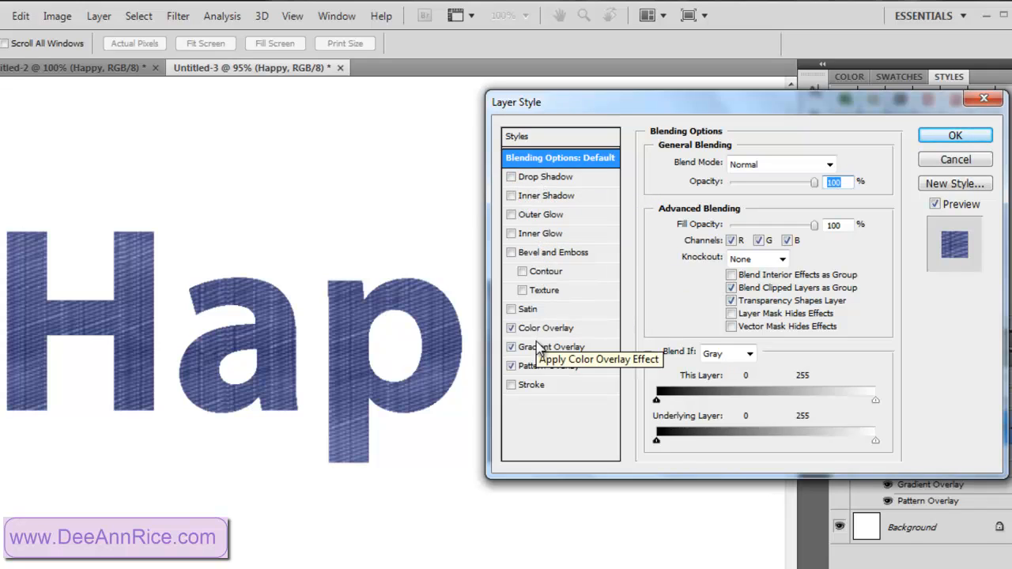
left_click(511, 177)
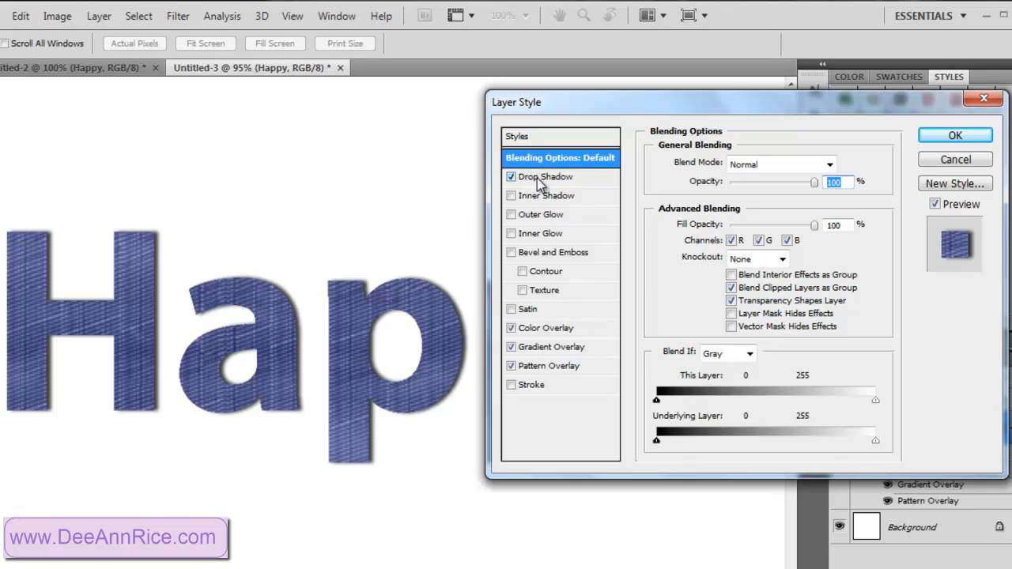
left_click(538, 179)
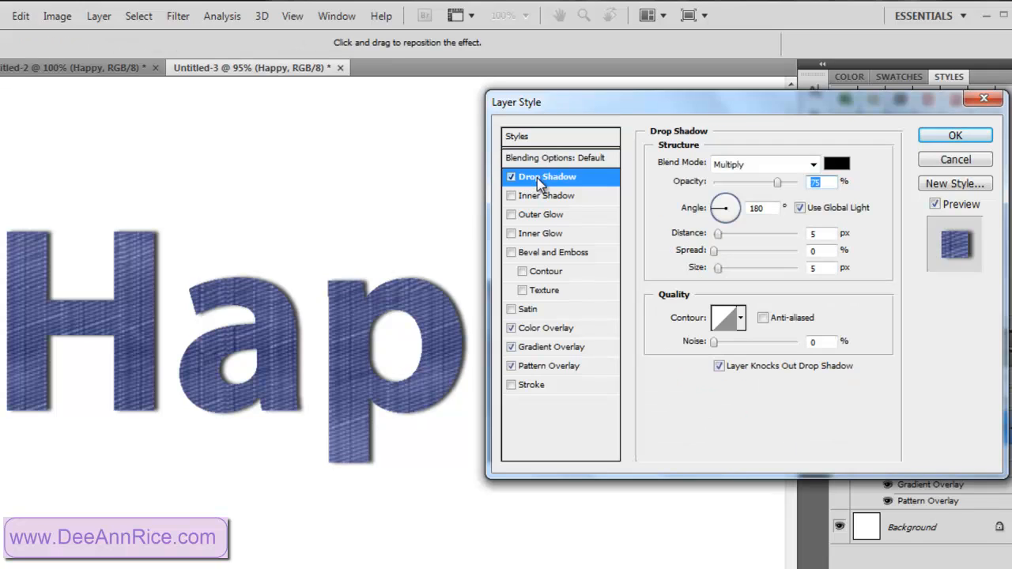
left_click(836, 164)
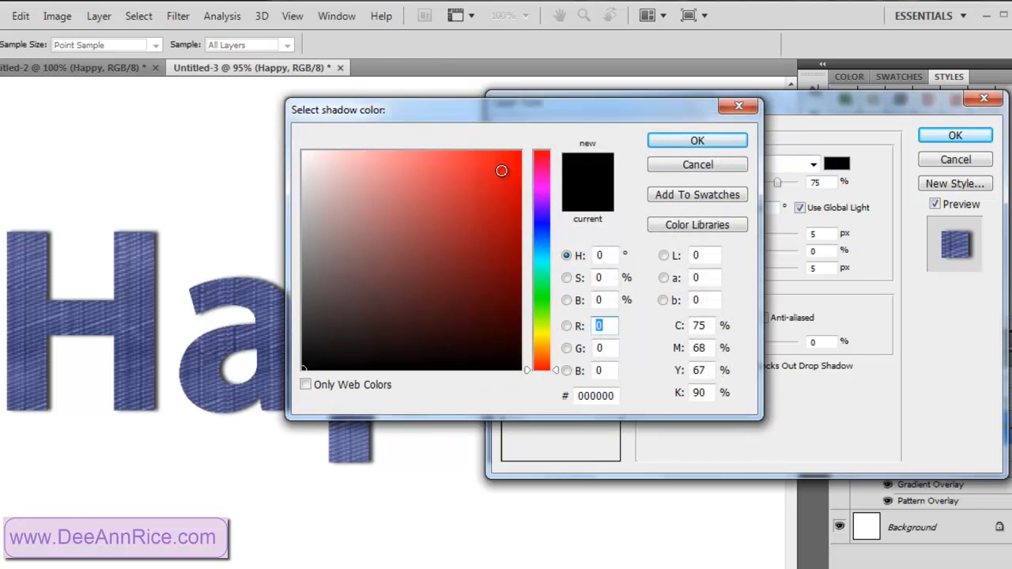
left_click(509, 163)
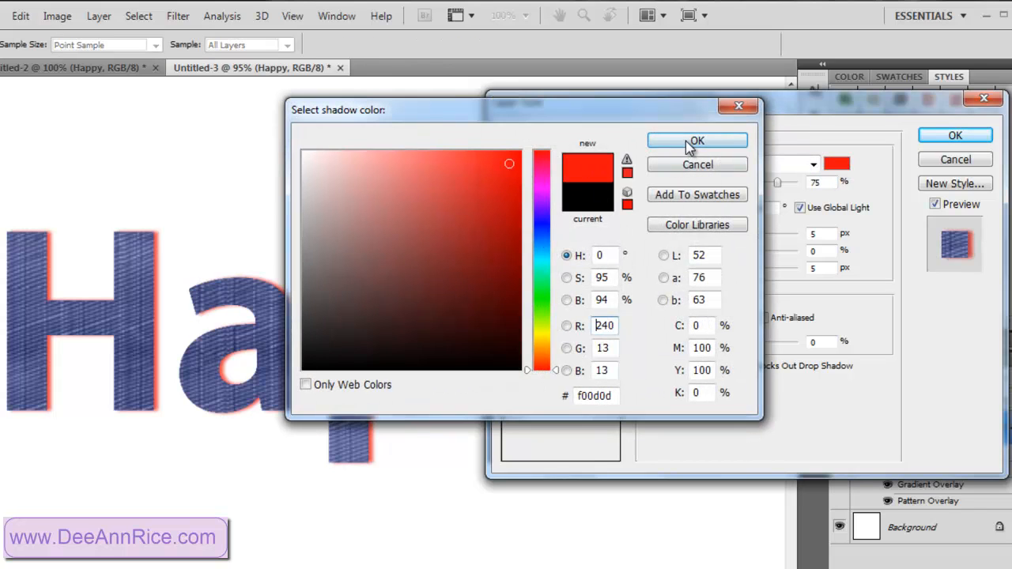
left_click(688, 143)
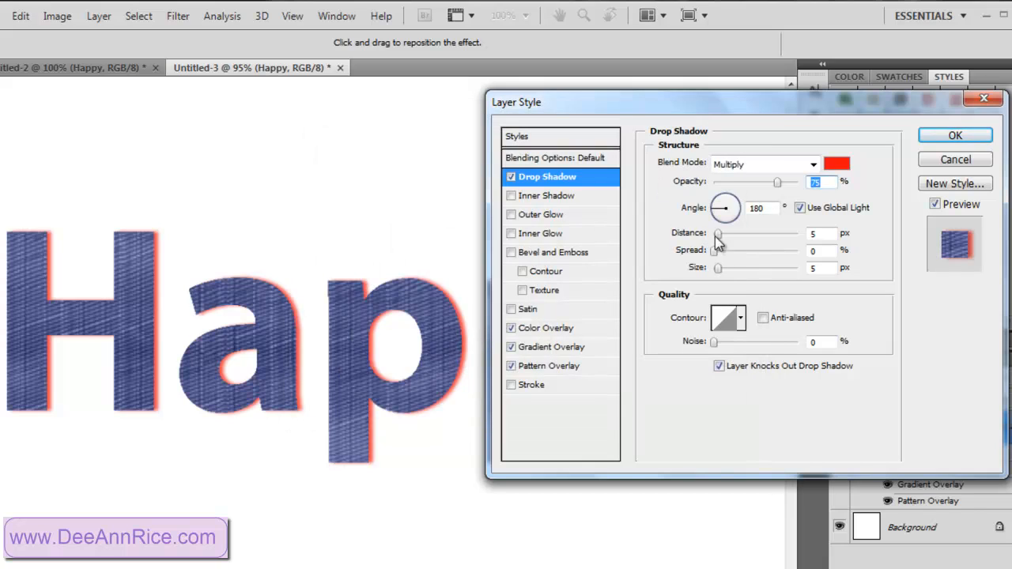
- Set the drop shadow's angle to 162°, distance to 33 px, spread to 39% and size to 6 px
left_click(731, 226)
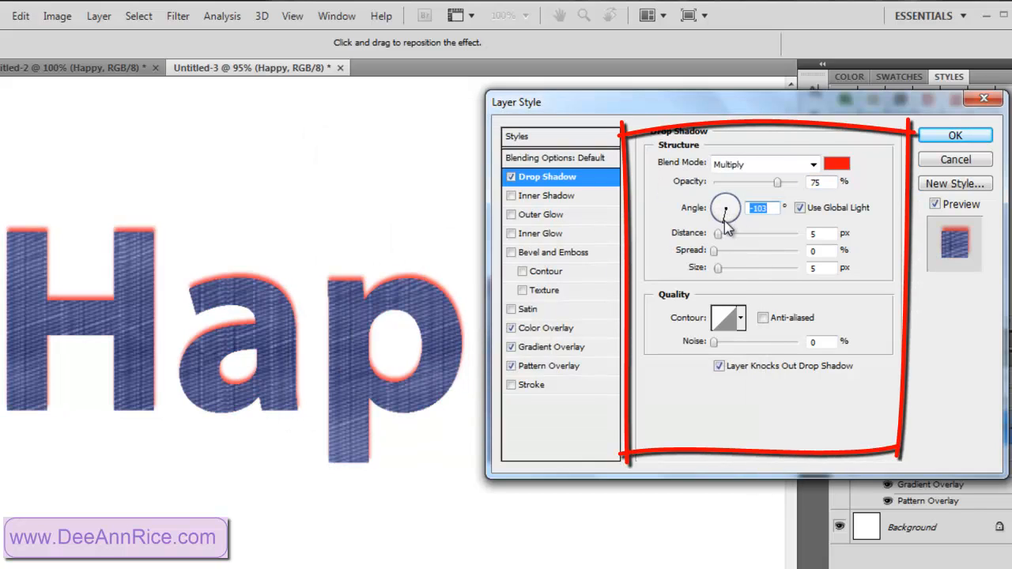
left_click_drag(720, 238, 720, 278)
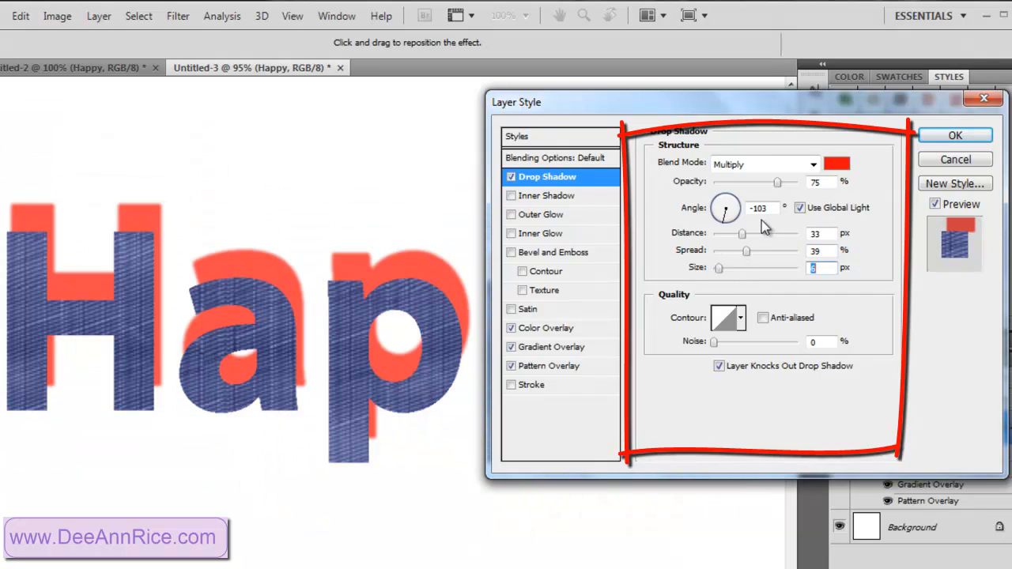
left_click_drag(731, 221, 711, 204)
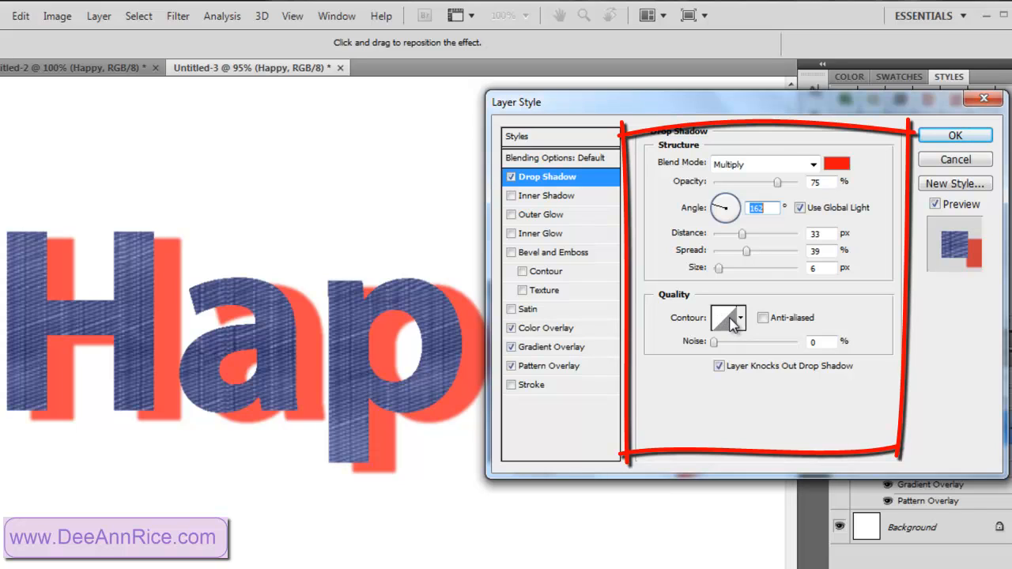
- Reshape the drop shadow's contour into a custom curve with a point at 83% input and 27% output
left_click(724, 320)
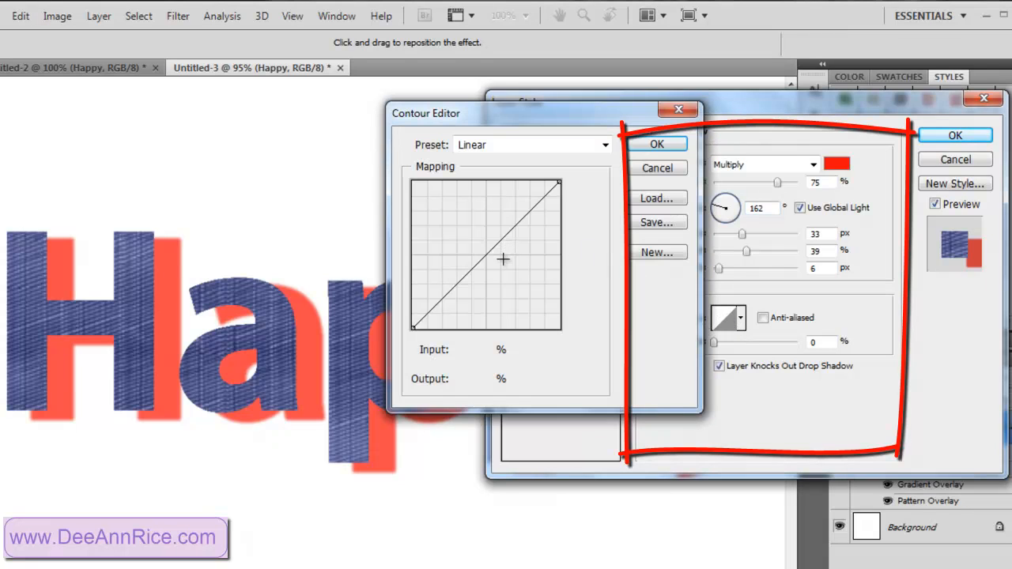
left_click(502, 258)
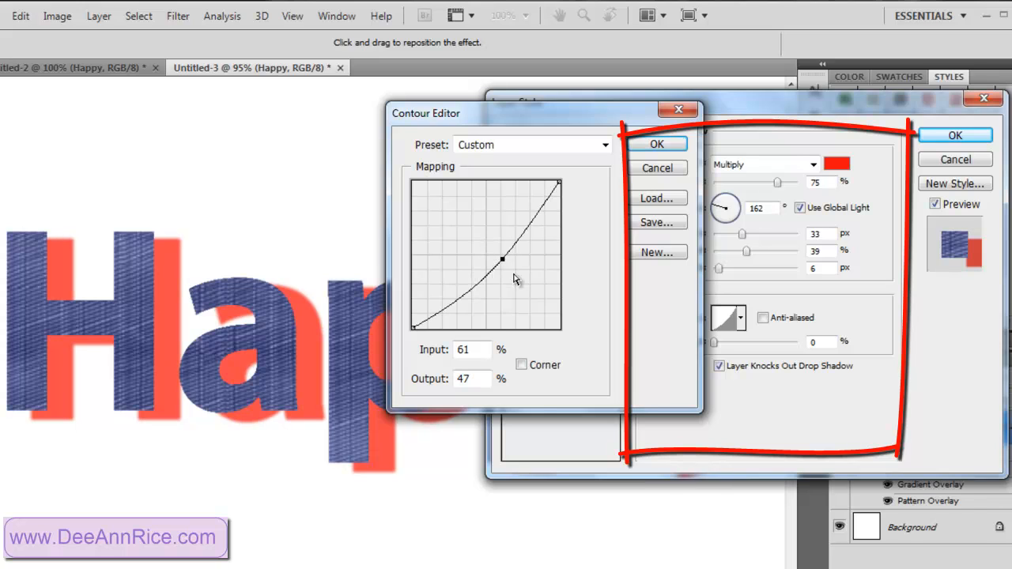
left_click_drag(503, 259, 534, 289)
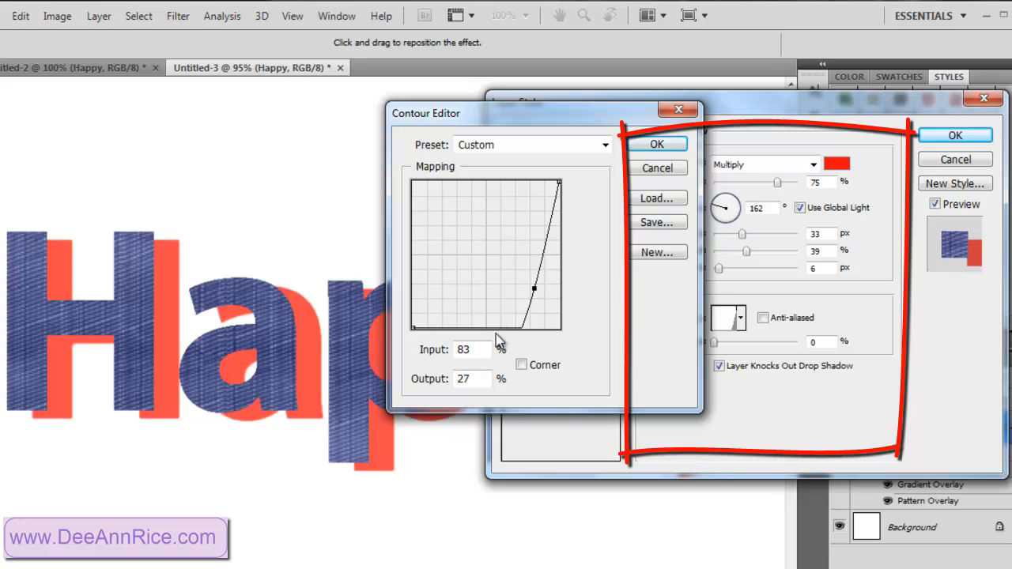
left_click(656, 144)
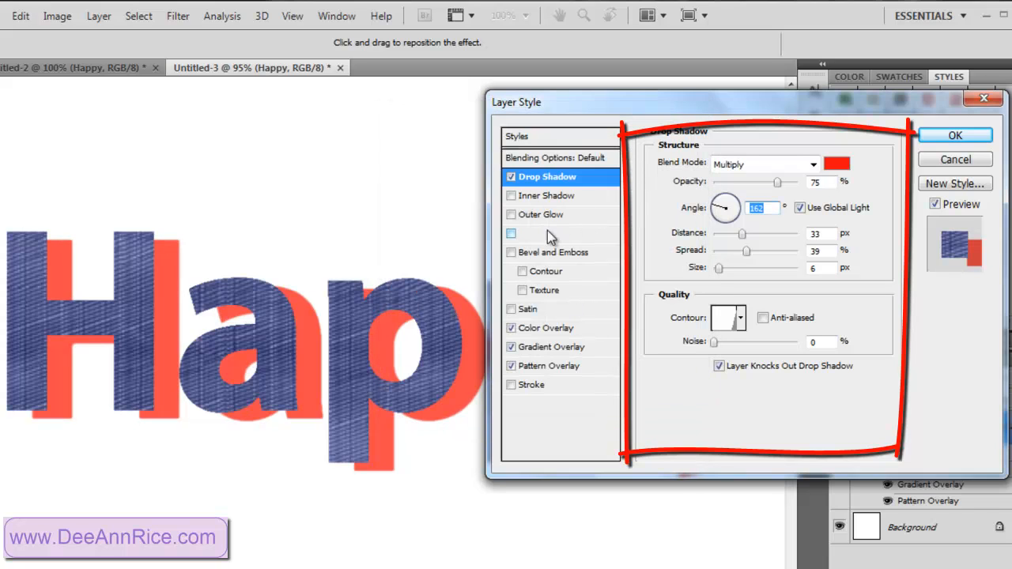
- Try several preset contours on the drop shadow and choose the narrow single-peak one in the second row
left_click(741, 321)
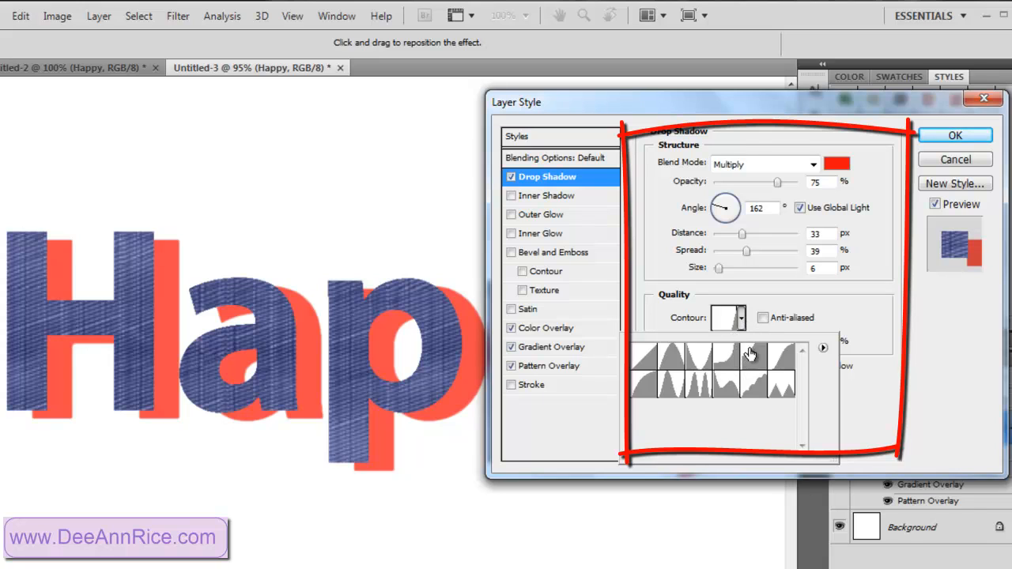
left_click(751, 355)
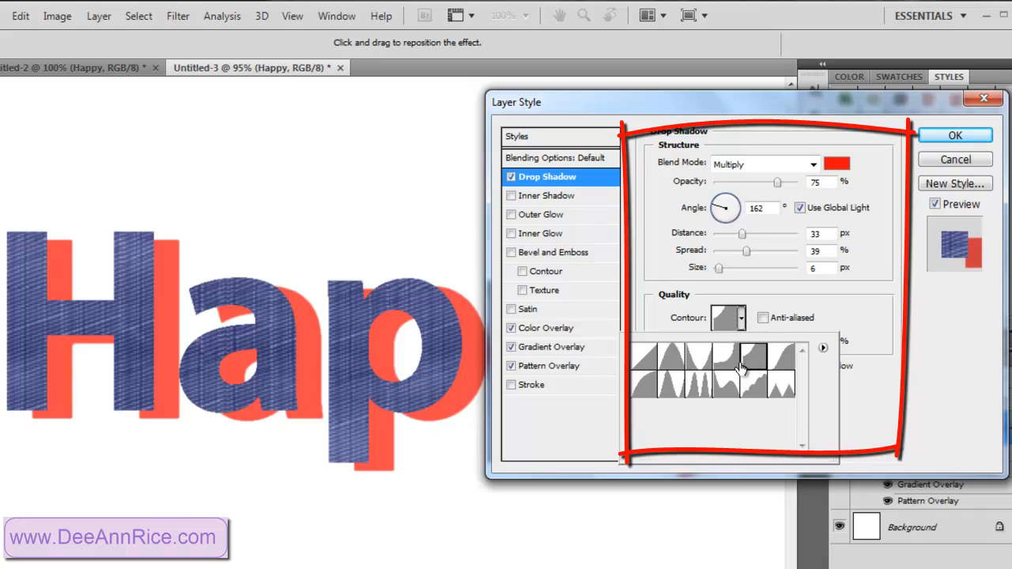
left_click(775, 395)
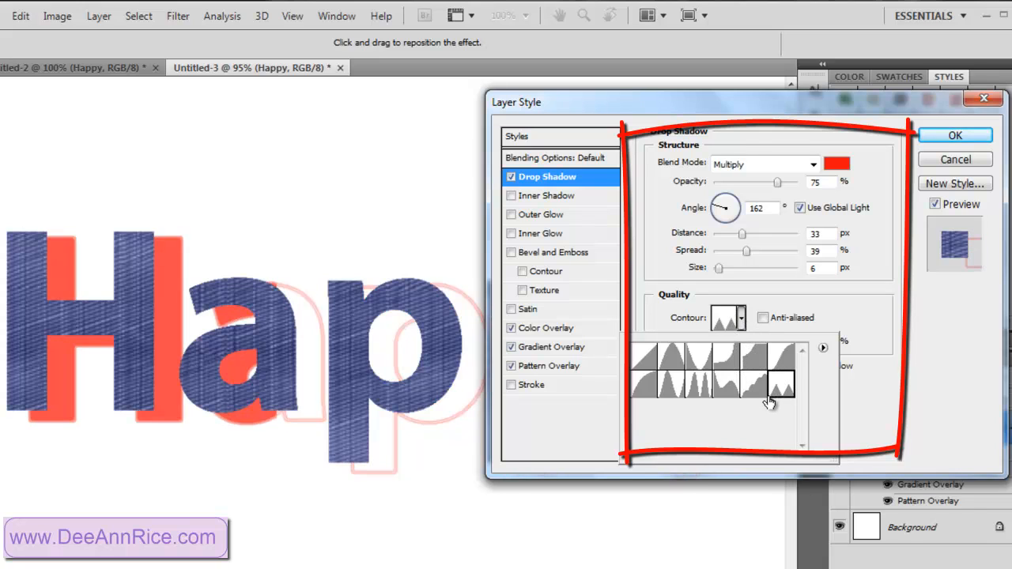
left_click(703, 395)
left_click(670, 389)
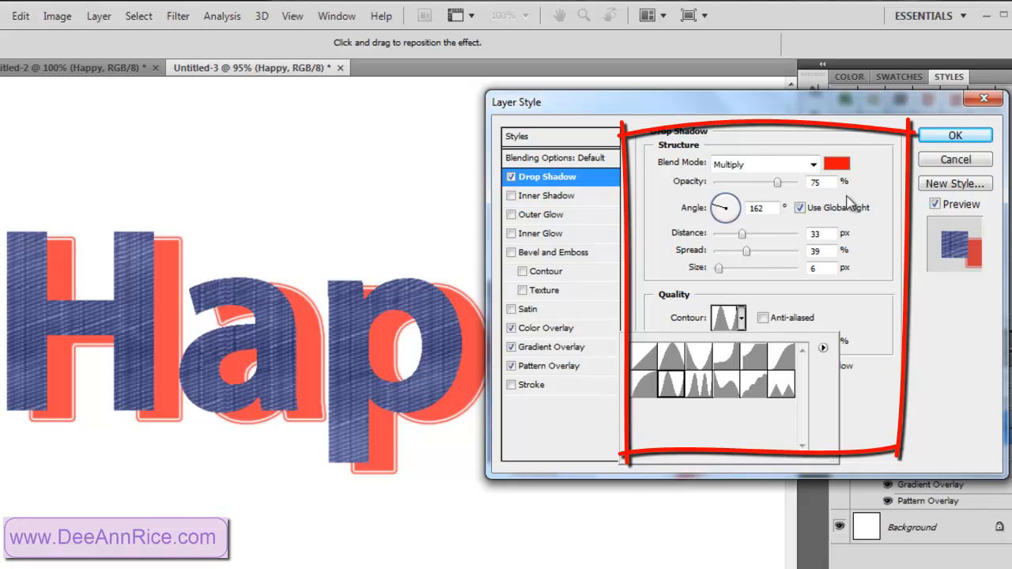
- Add an inner shadow to the Happy text and set its color to bright green with hue 117°
left_click(512, 196)
left_click(527, 197)
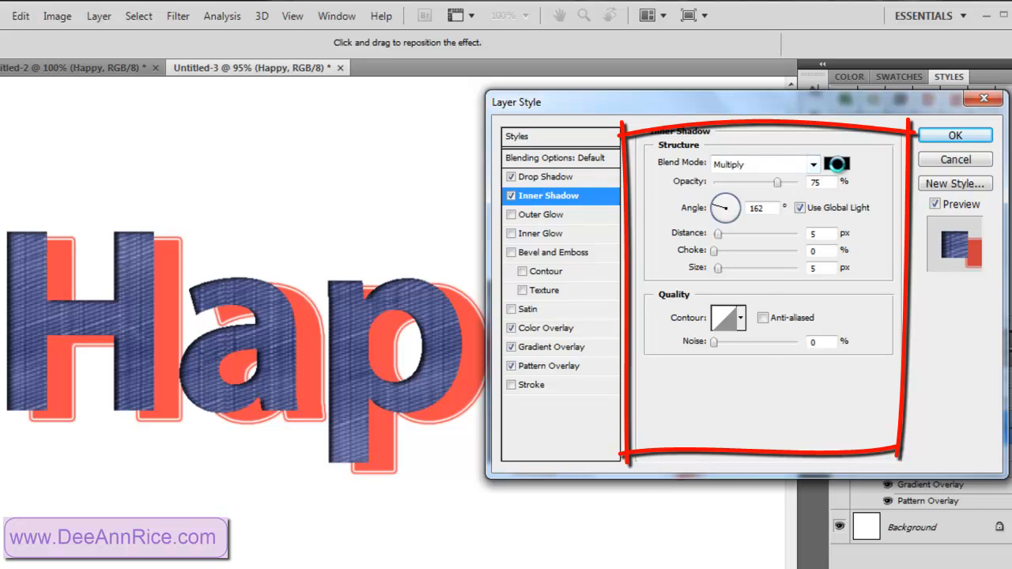
left_click(836, 165)
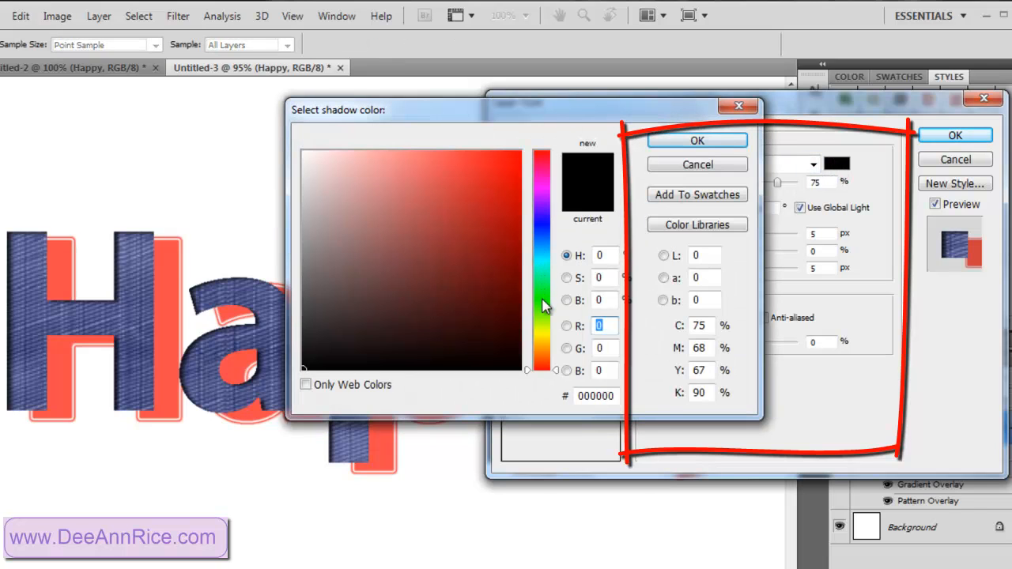
left_click(543, 299)
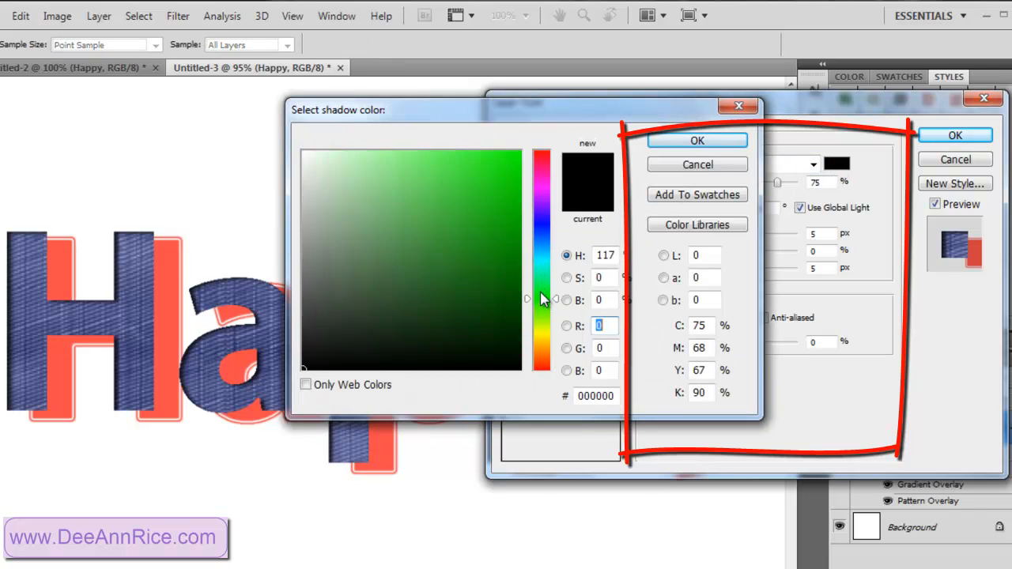
left_click(505, 168)
left_click(698, 143)
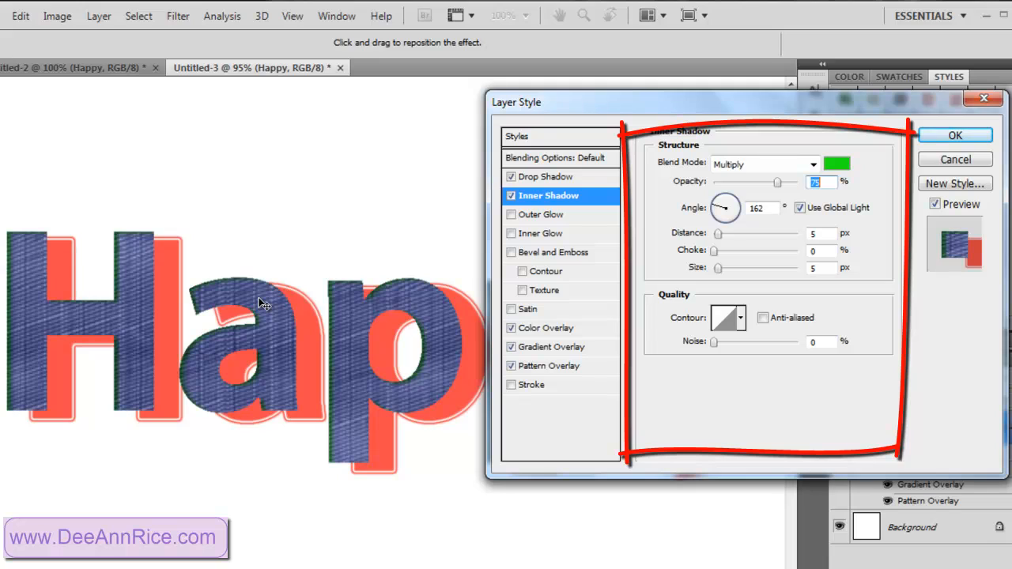
- Set the inner shadow's size to 16 px, opacity to 99%, distance to 16 px, choke to 12% and angle to 40°
left_click_drag(724, 269, 727, 273)
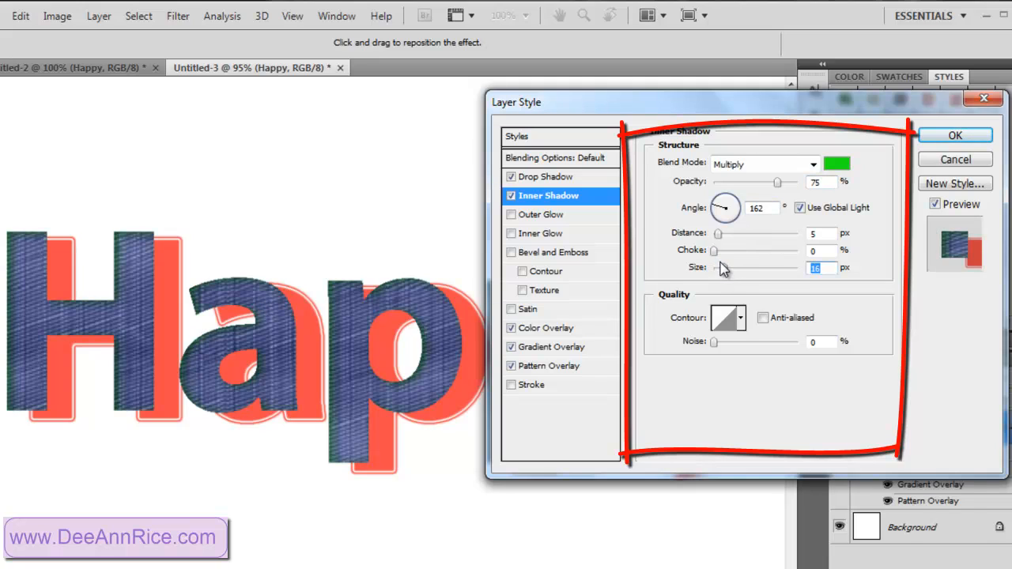
left_click(797, 183)
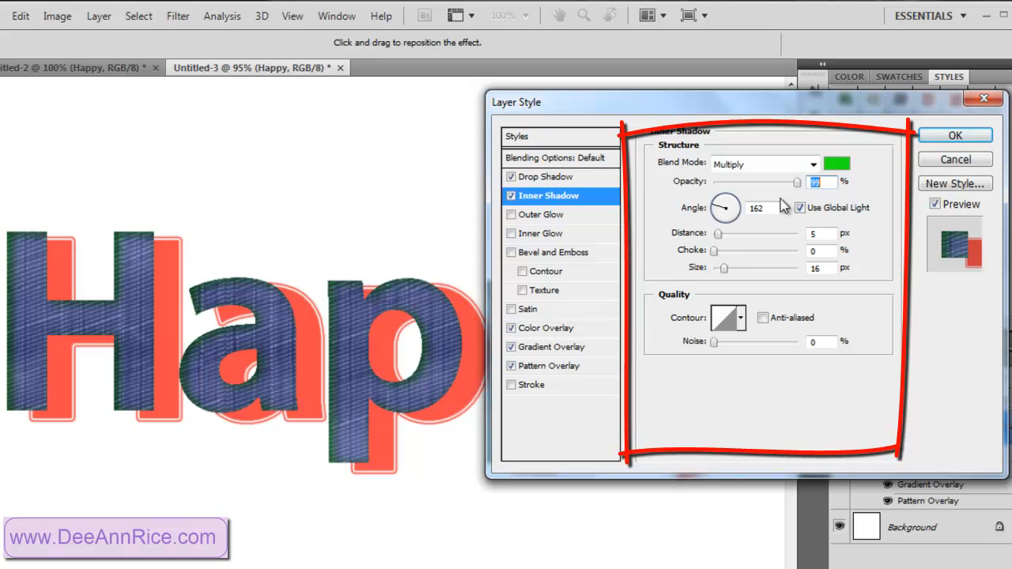
left_click(728, 238)
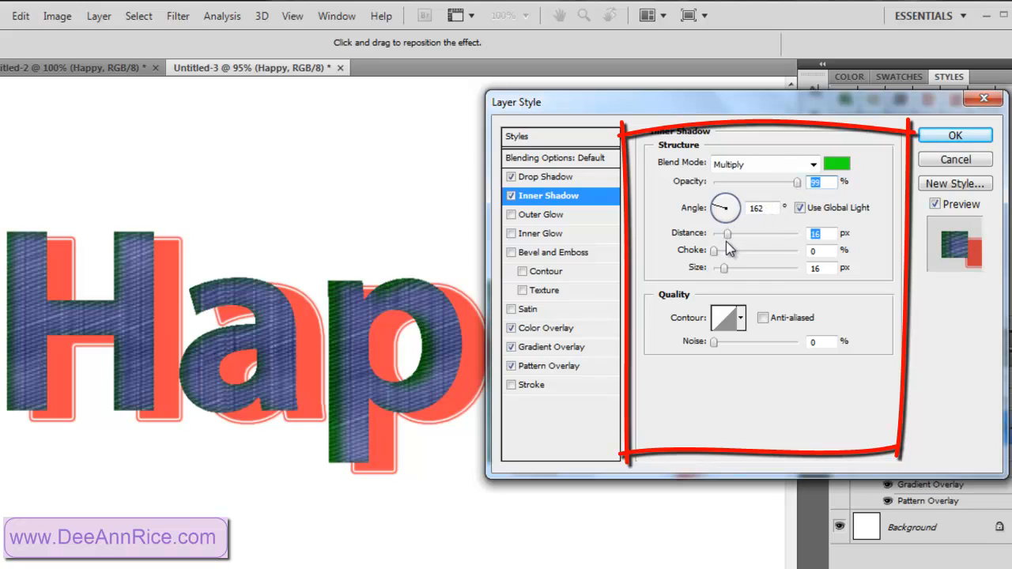
left_click(724, 251)
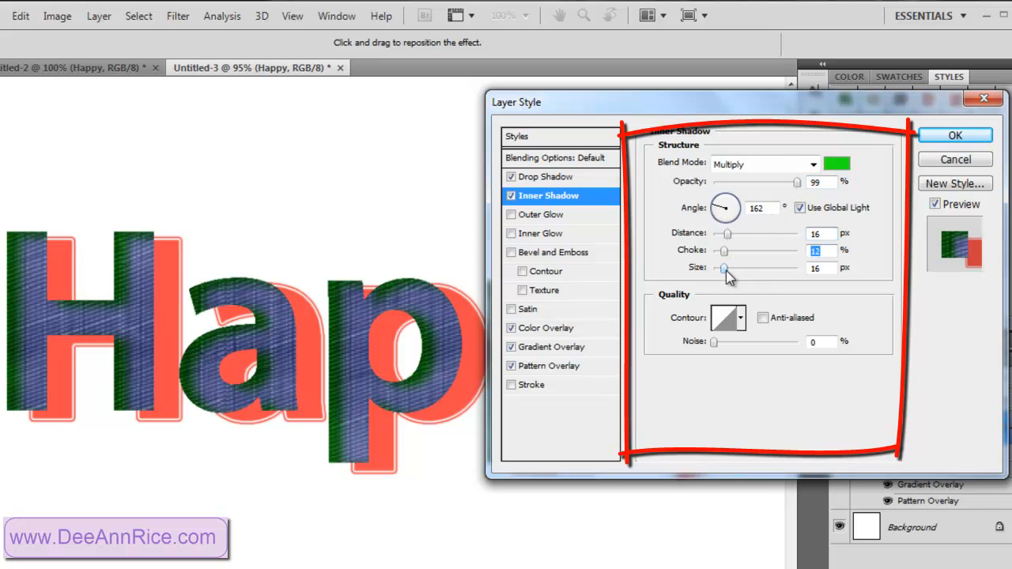
left_click(733, 213)
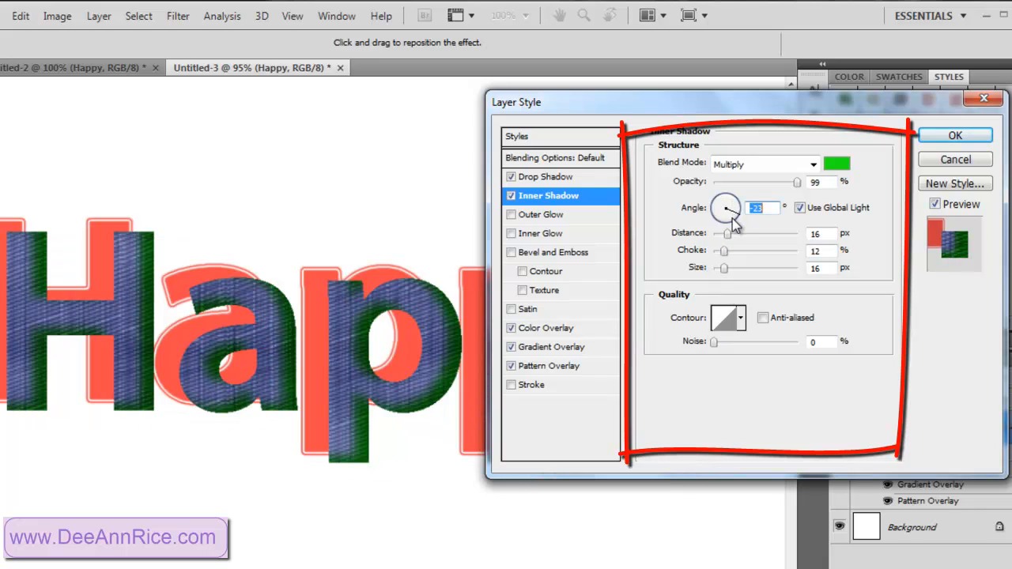
left_click_drag(737, 207, 734, 201)
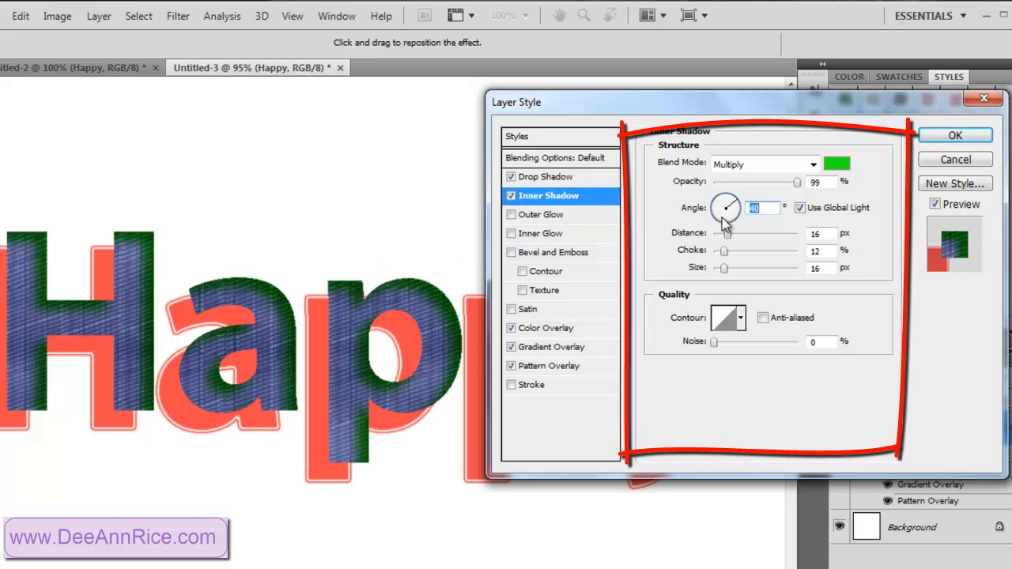
left_click(731, 324)
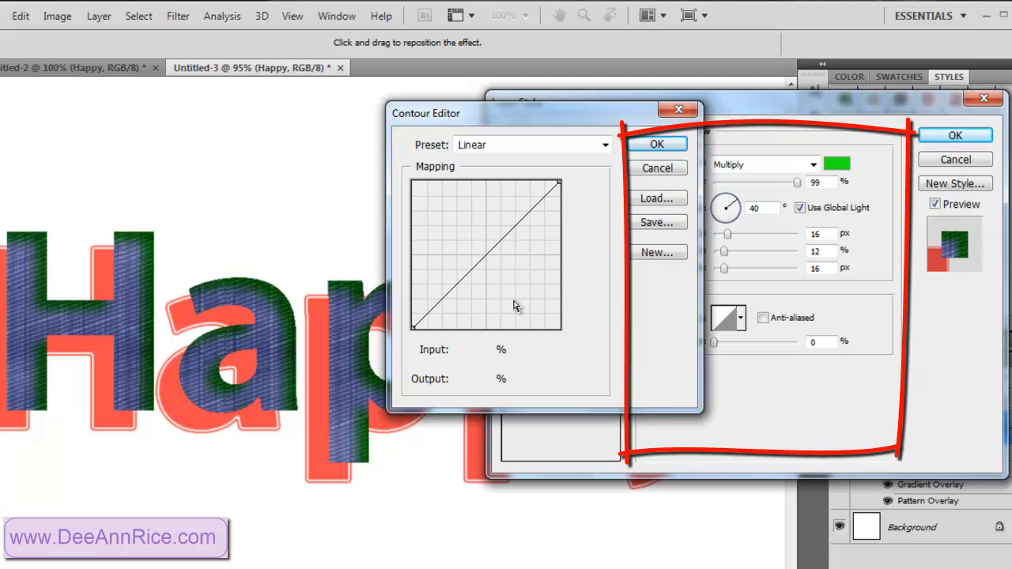
left_click_drag(491, 249, 502, 271)
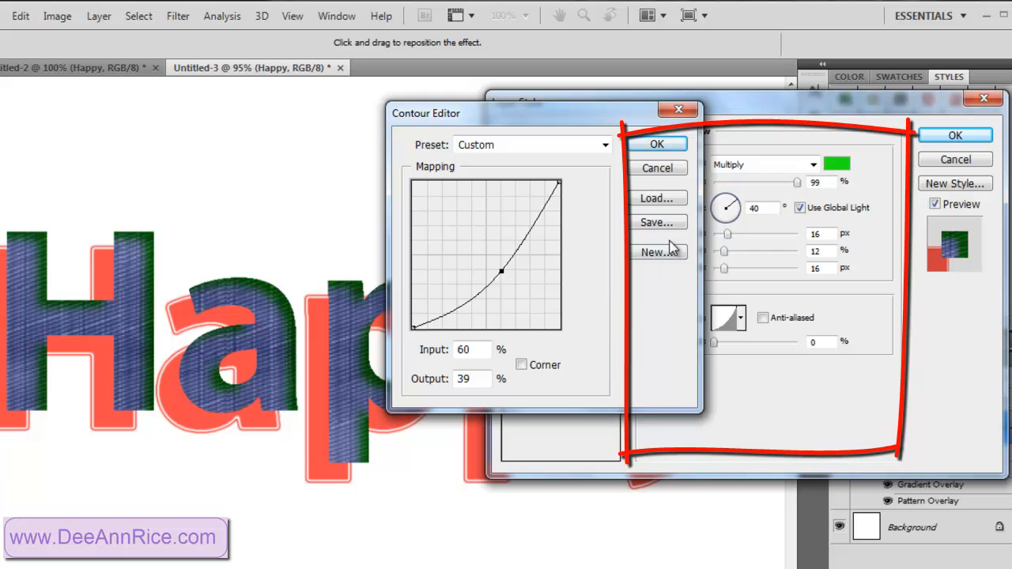
left_click(678, 110)
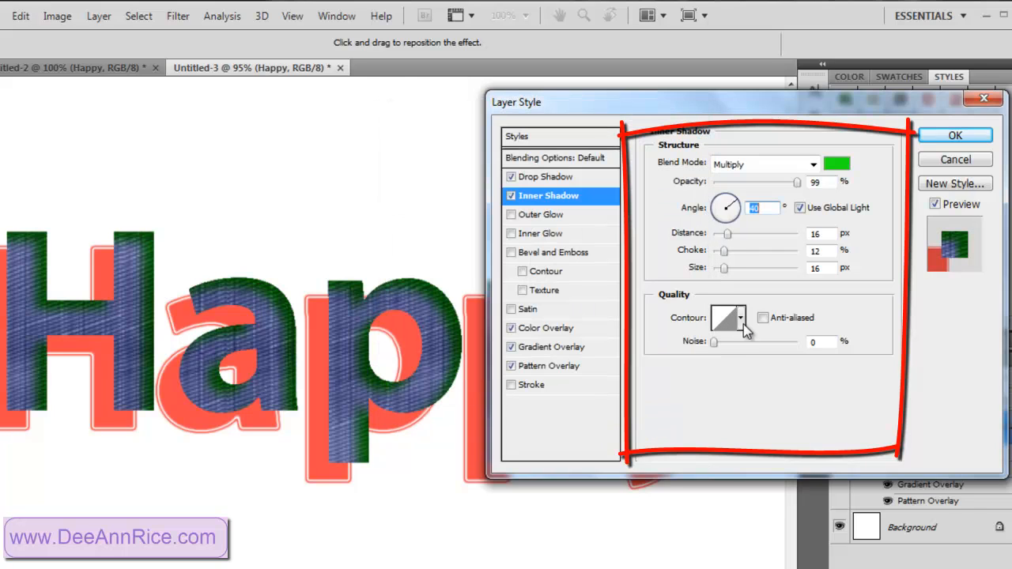
- Try the last preset contour on the inner shadow and choose the fifth one in the first row
left_click(740, 319)
left_click(784, 391)
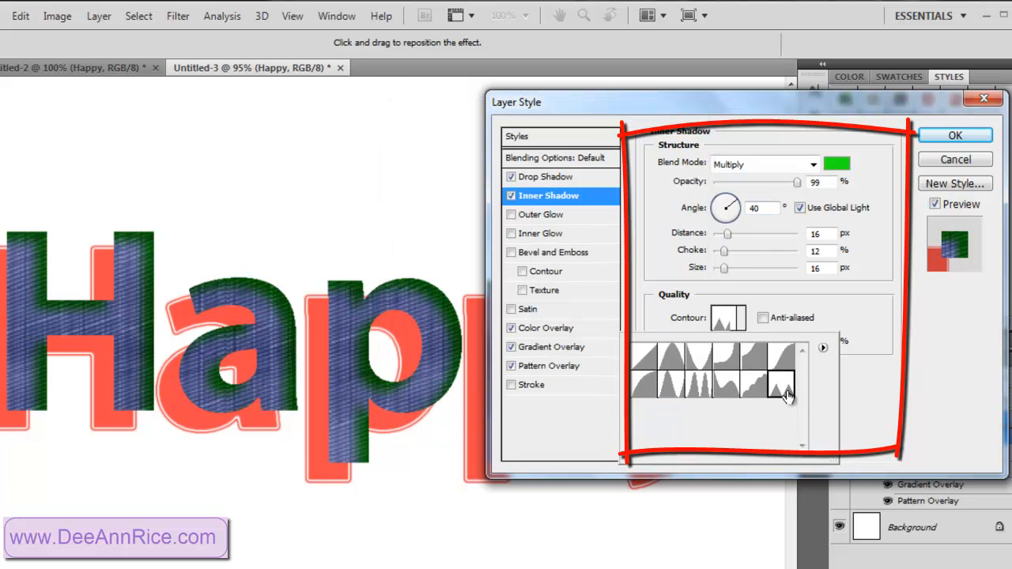
left_click(749, 362)
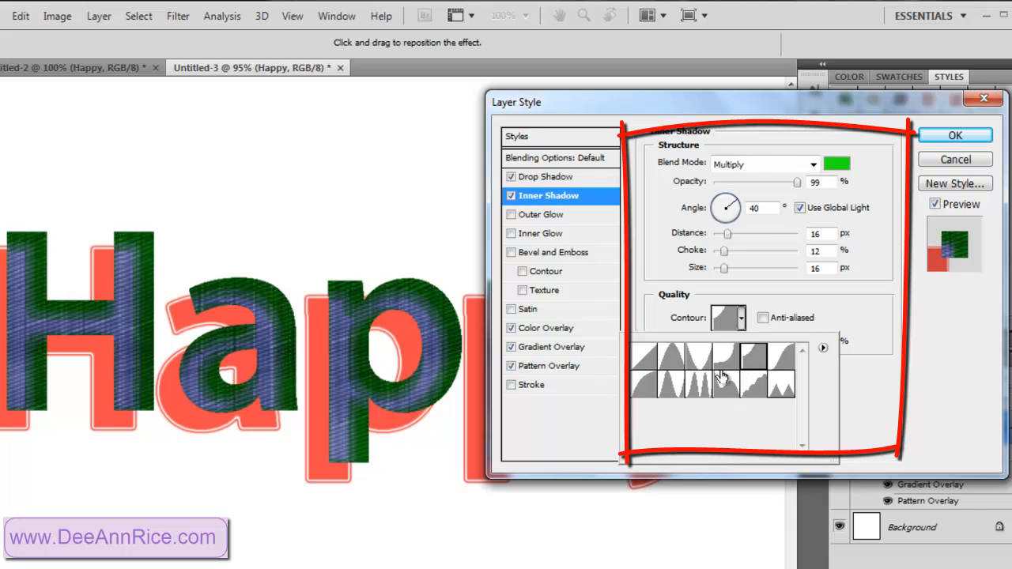
- Add an outer glow to the Happy text and set its color to golden yellow with hue 54°
left_click(512, 219)
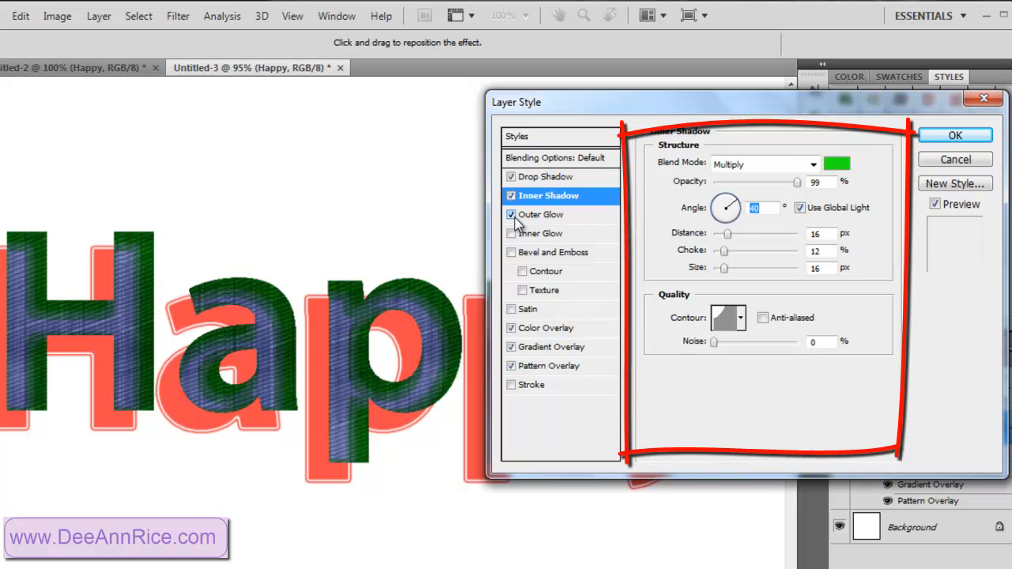
left_click(527, 217)
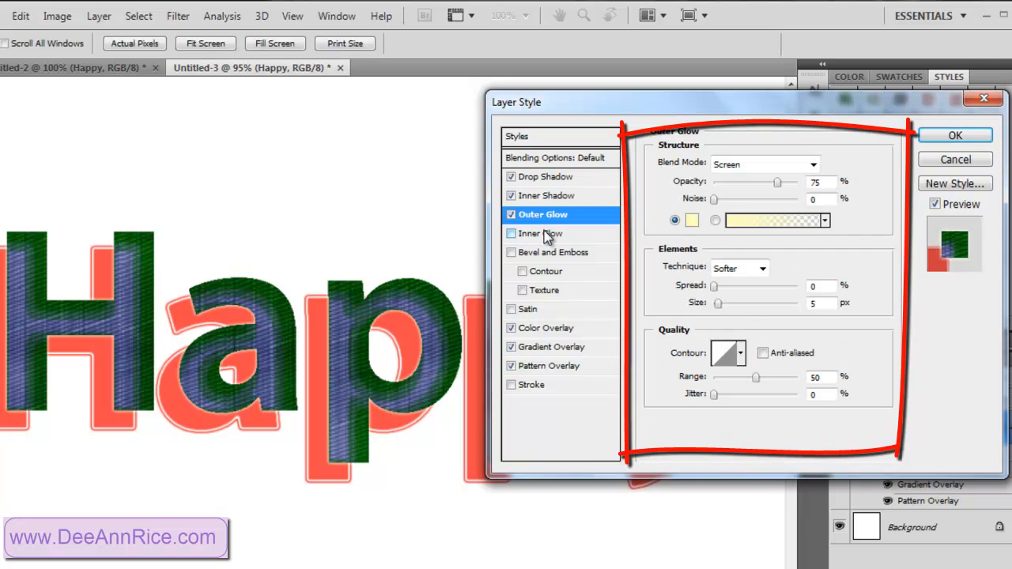
left_click(693, 220)
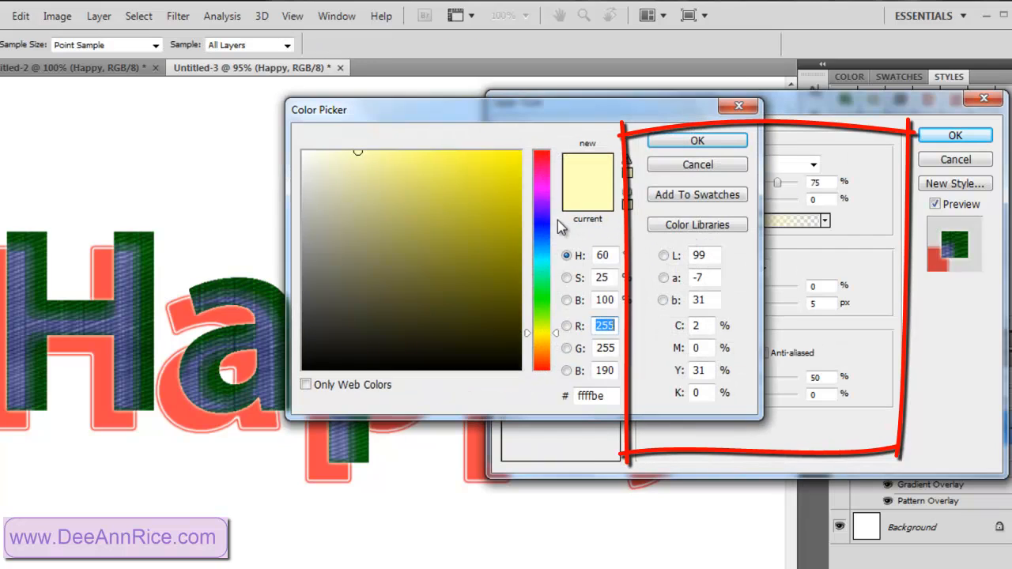
left_click(545, 337)
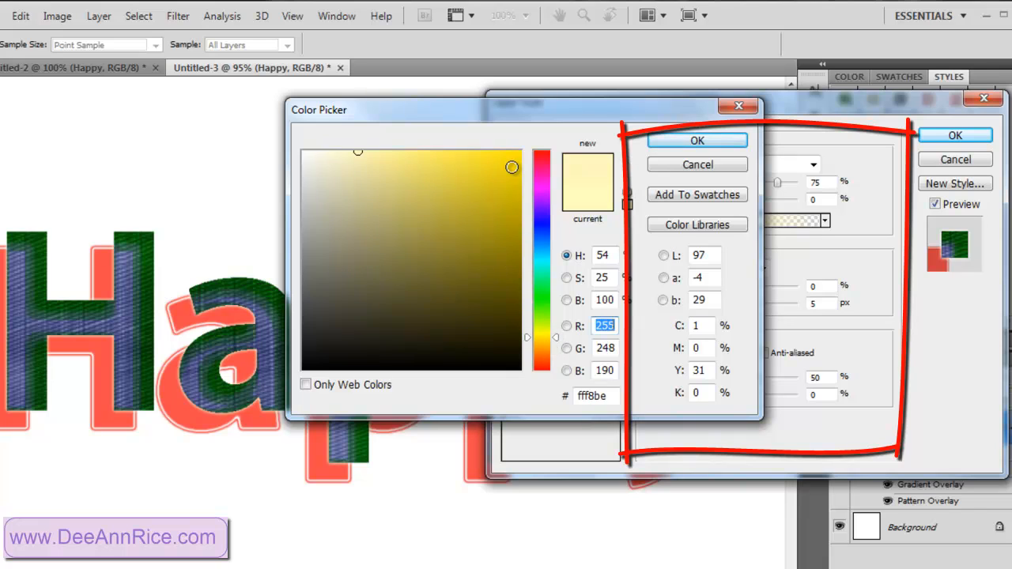
left_click(513, 165)
left_click(700, 140)
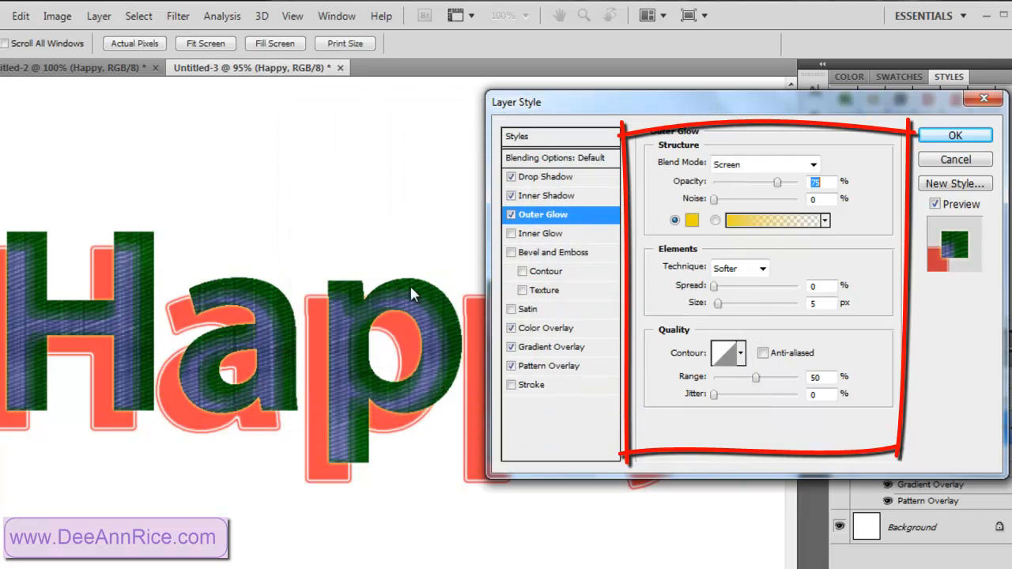
- Turn off the inner and drop shadows, and give the outer glow Normal blend mode, 6% noise, 7% spread and 16 px size
left_click(511, 196)
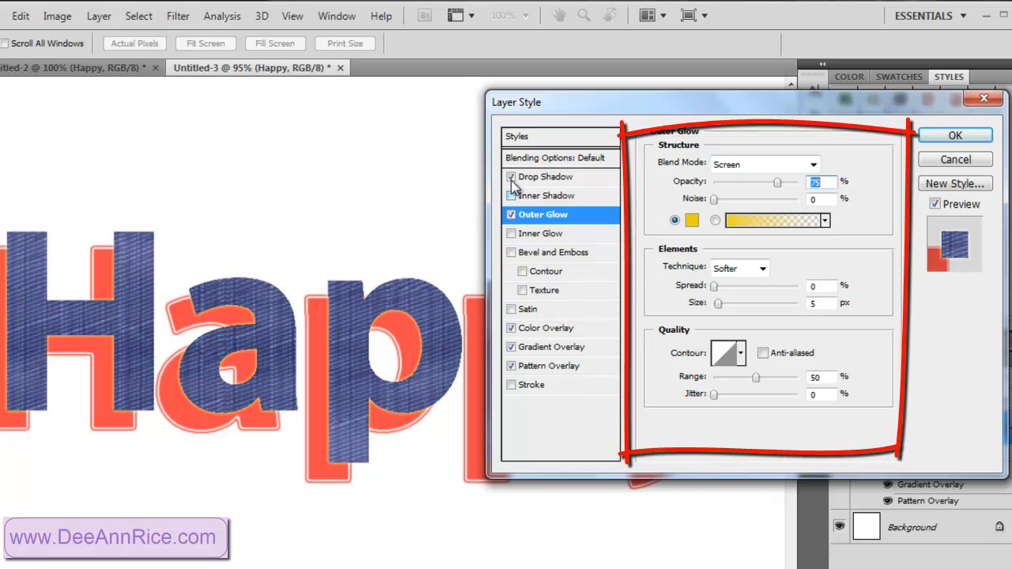
left_click(511, 177)
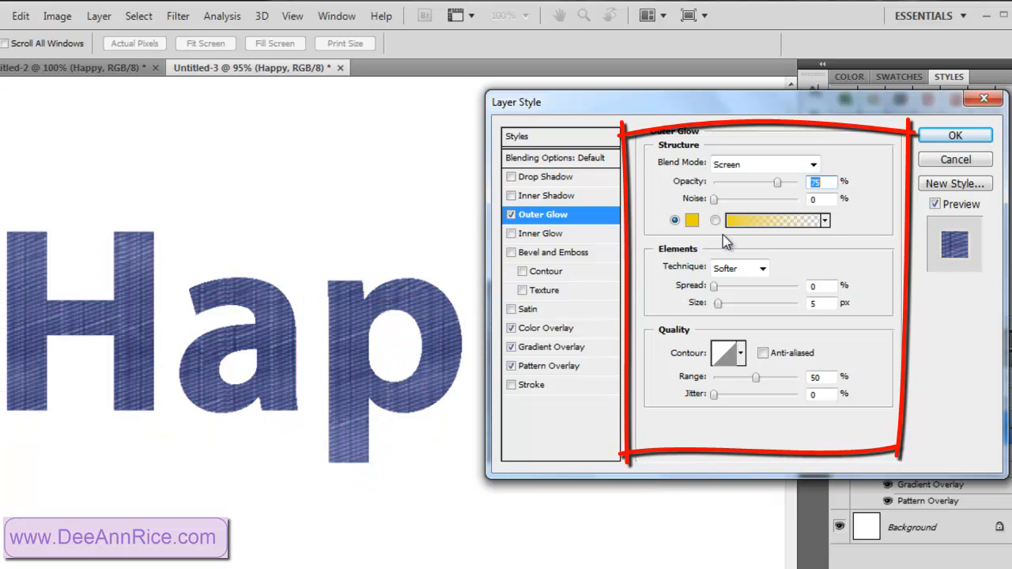
left_click_drag(714, 199, 726, 210)
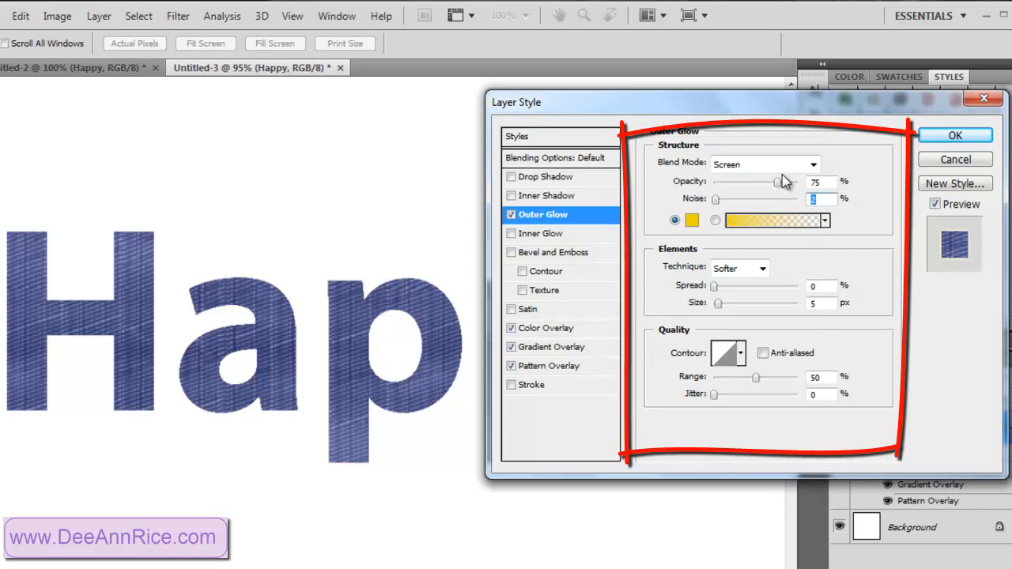
left_click(813, 164)
left_click(730, 186)
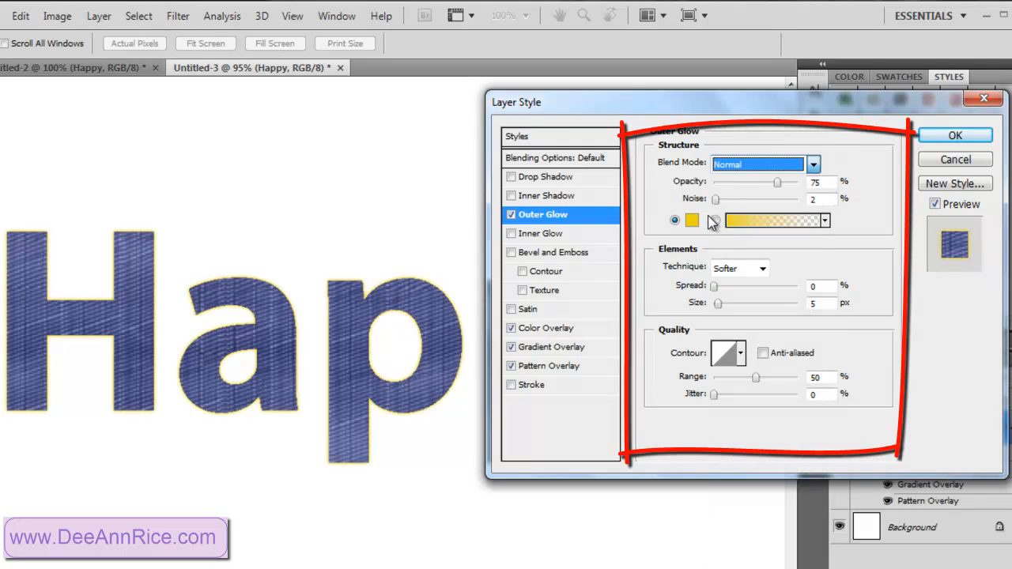
left_click_drag(721, 204, 721, 230)
left_click_drag(719, 303, 724, 304)
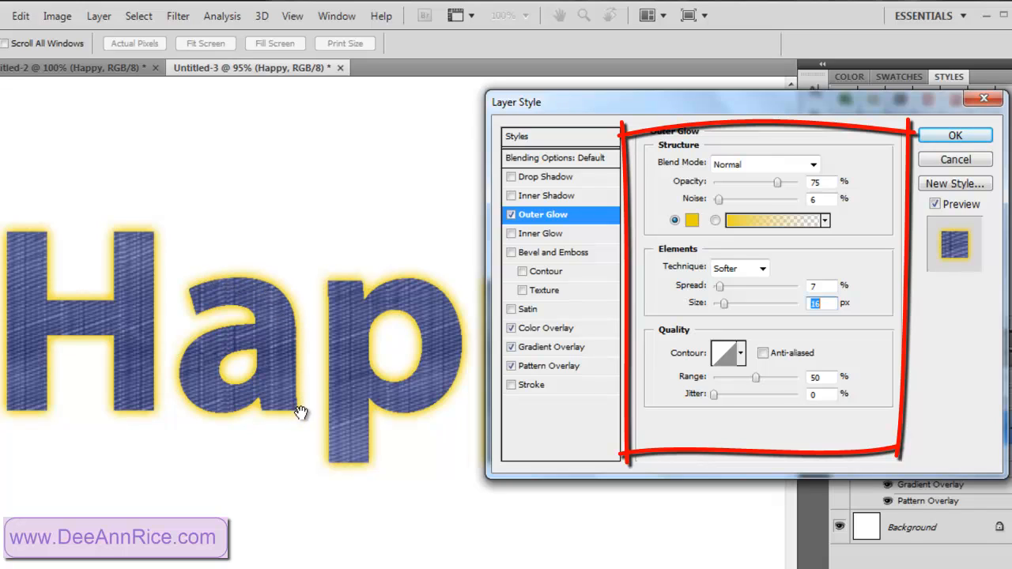
- Try several preset contours on the outer glow, choose the tall double-peak one, and turn the inner and drop shadows back on
left_click(741, 358)
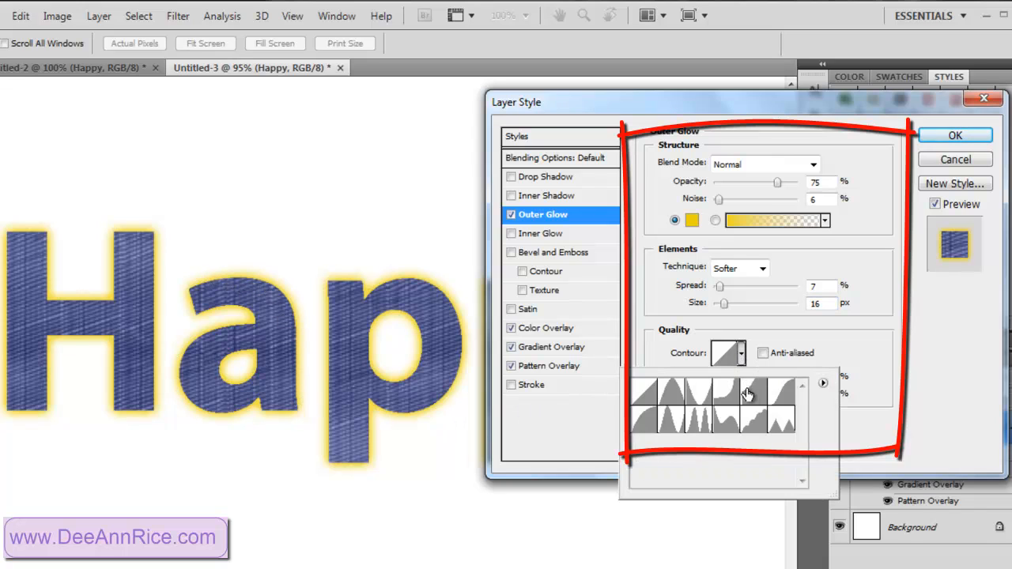
left_click(778, 431)
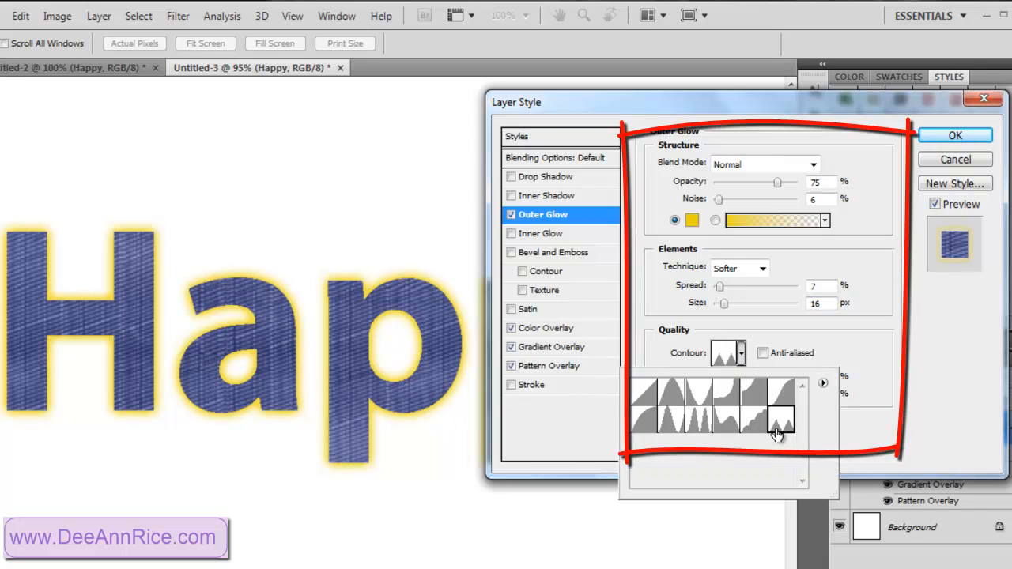
left_click(721, 425)
left_click(696, 424)
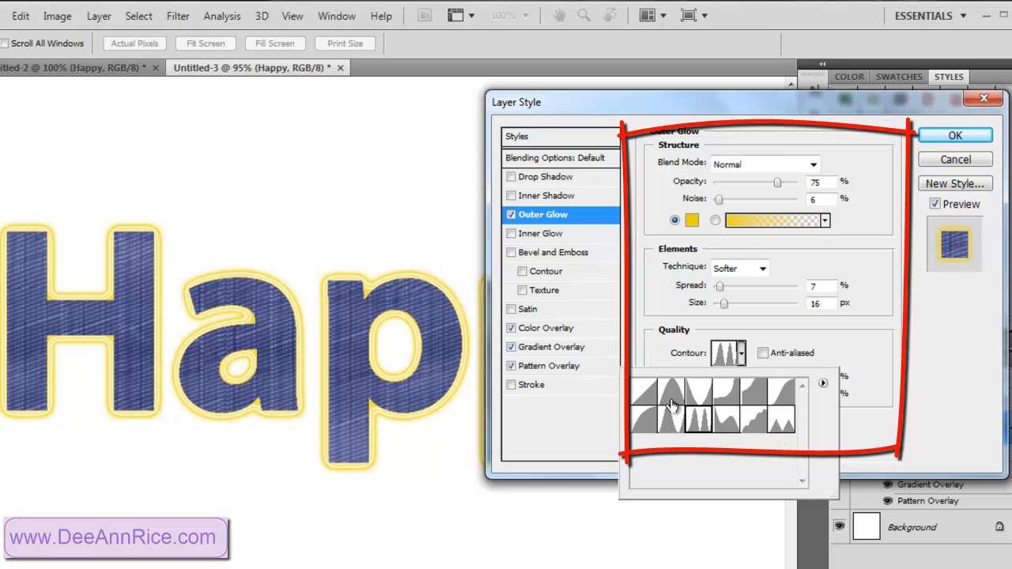
left_click(511, 196)
left_click(510, 177)
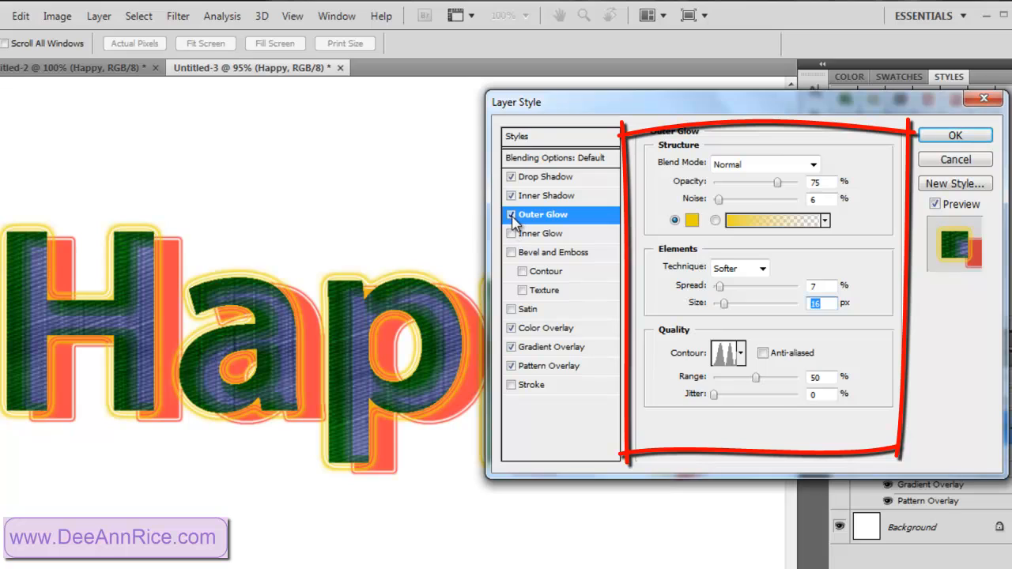
- Turn off the outer glow, inner shadow and drop shadow, and briefly try the inner glow on the text
left_click(510, 214)
left_click(511, 195)
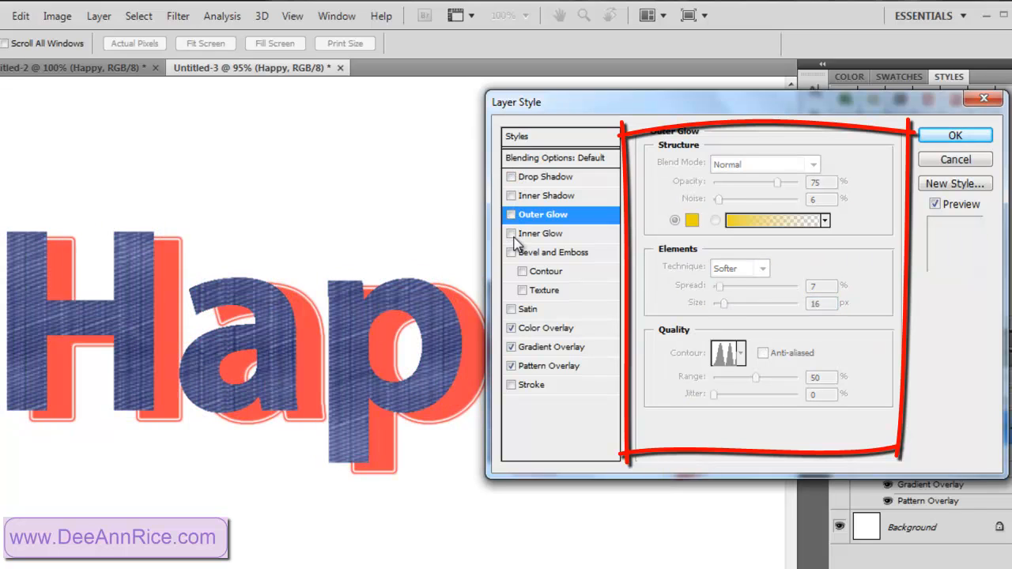
left_click(510, 177)
left_click(510, 233)
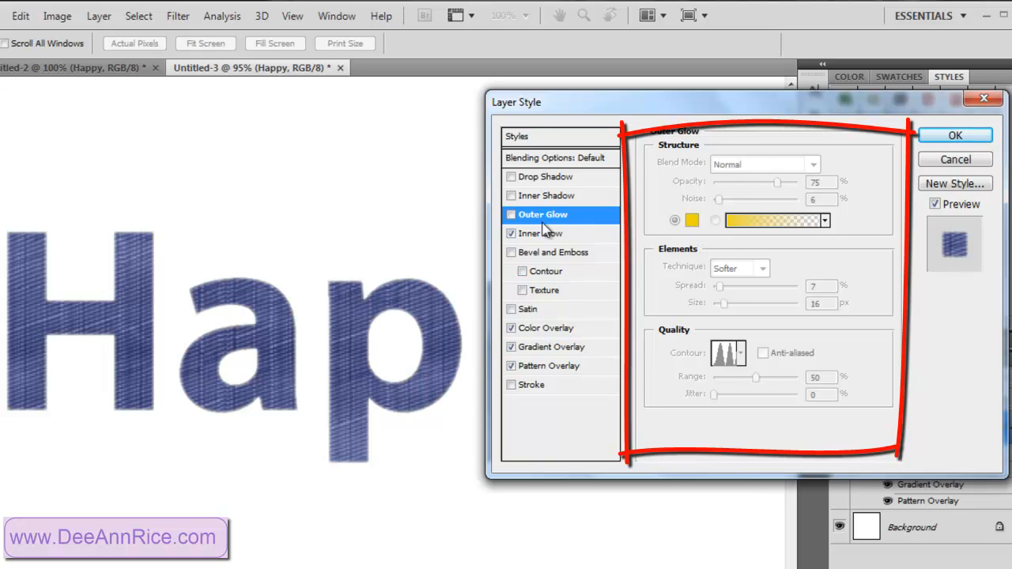
left_click(511, 233)
- Add a Bevel and Emboss effect to the text with its size at 24 px and soften at 2 px
left_click(511, 252)
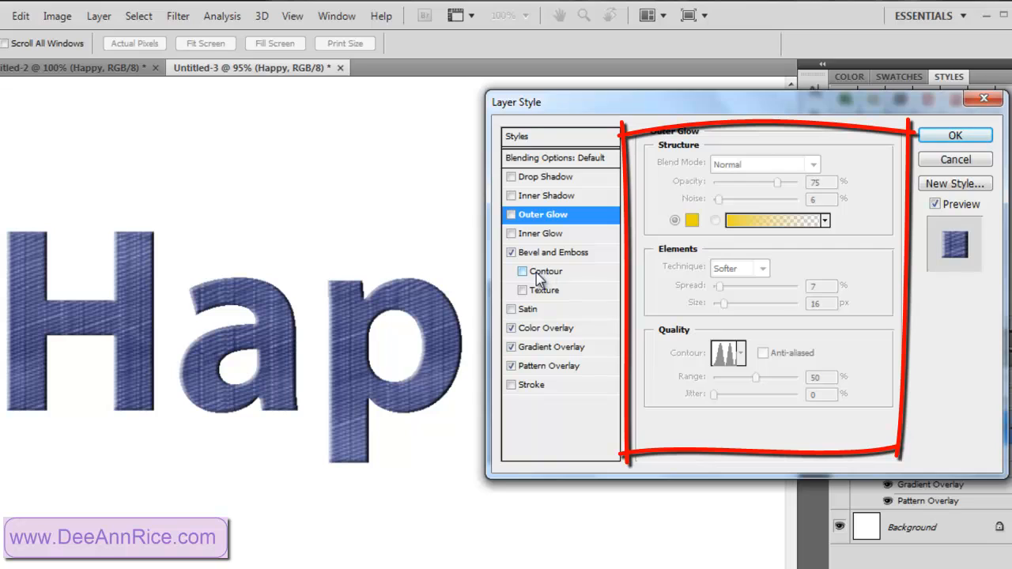
left_click(565, 255)
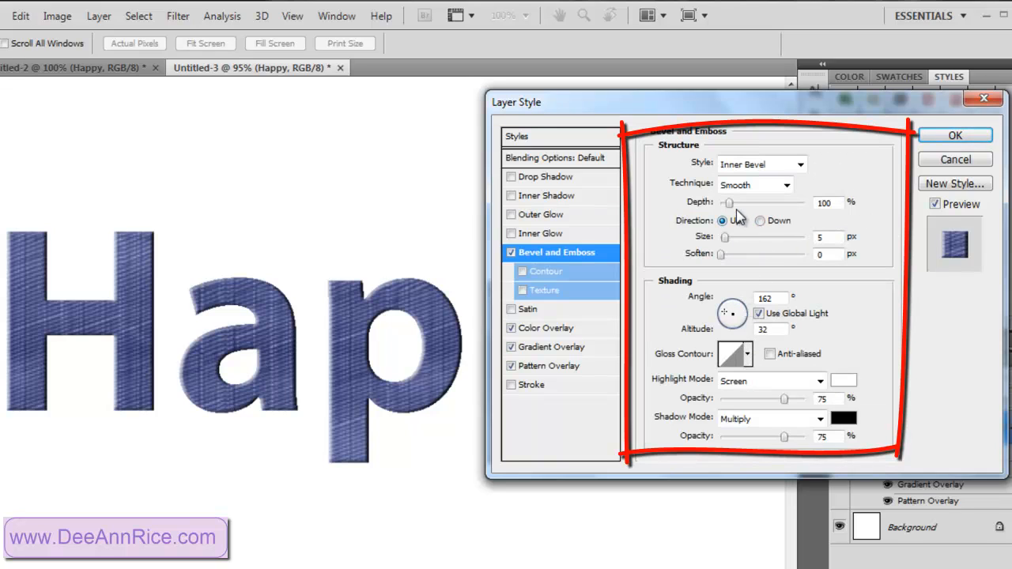
left_click_drag(724, 237, 734, 239)
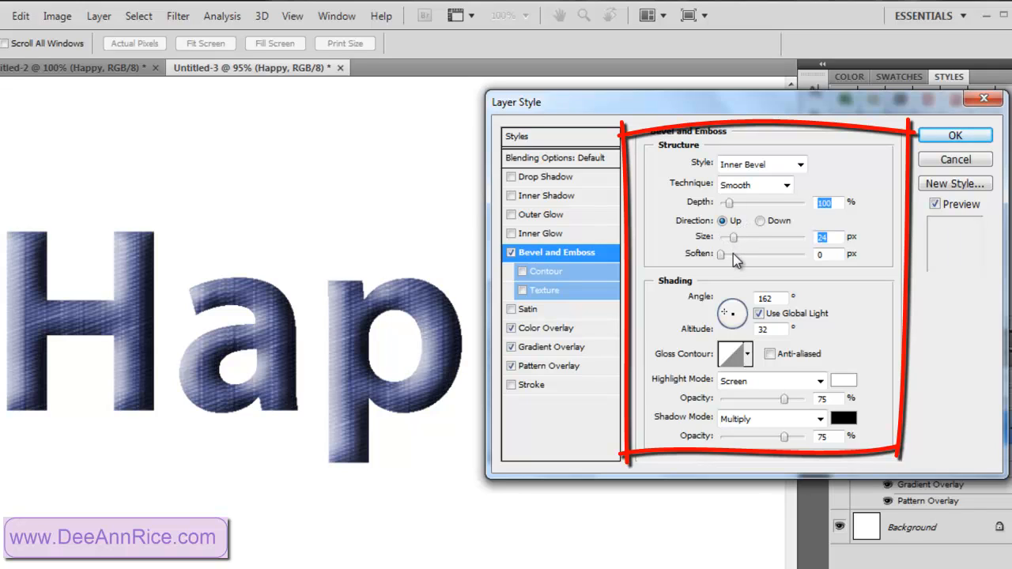
left_click(732, 256)
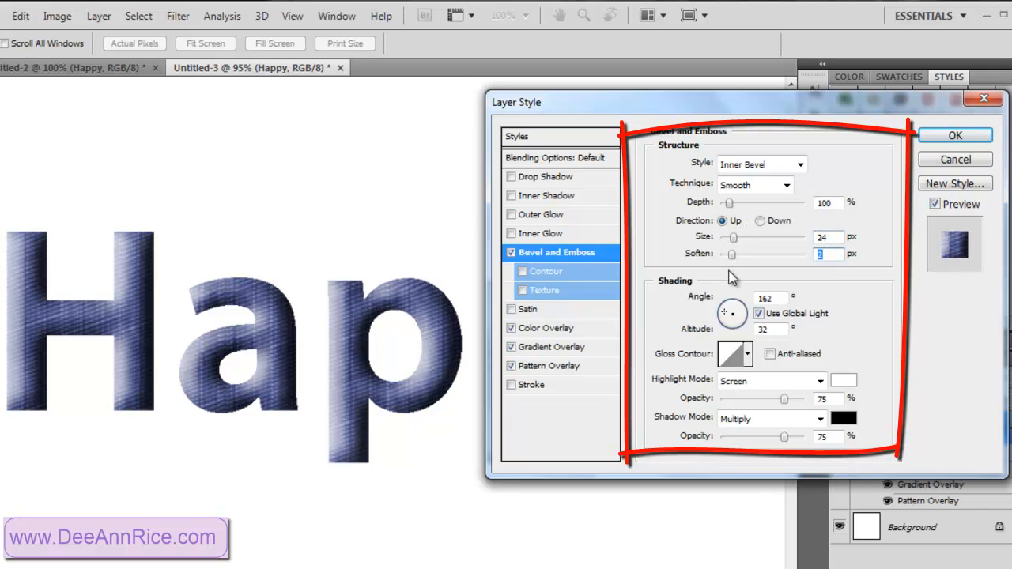
- Set the bevel's gloss contour to the narrow single-peak preset in the second row and enable the bevel's Contour option
left_click(746, 355)
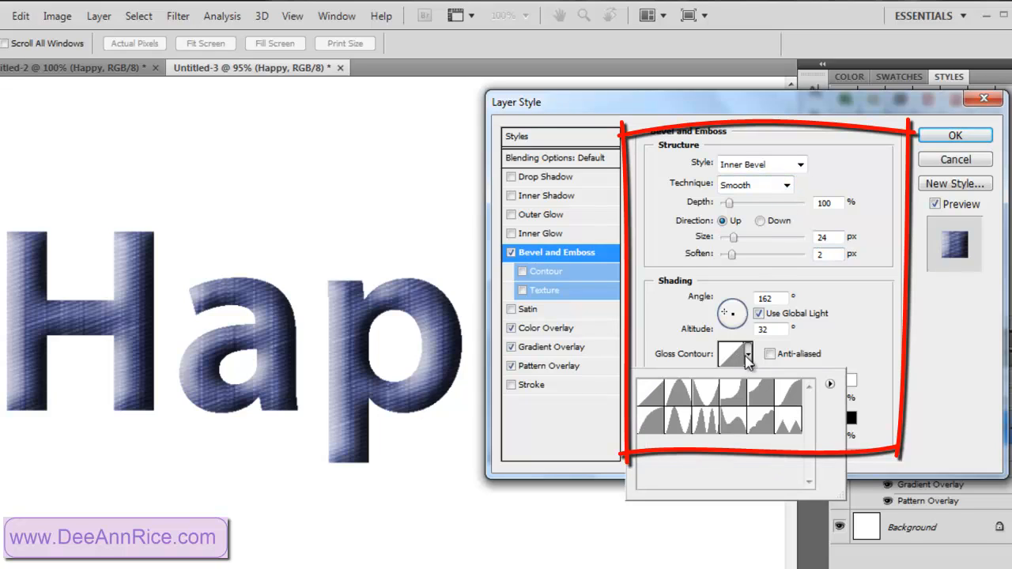
left_click(703, 422)
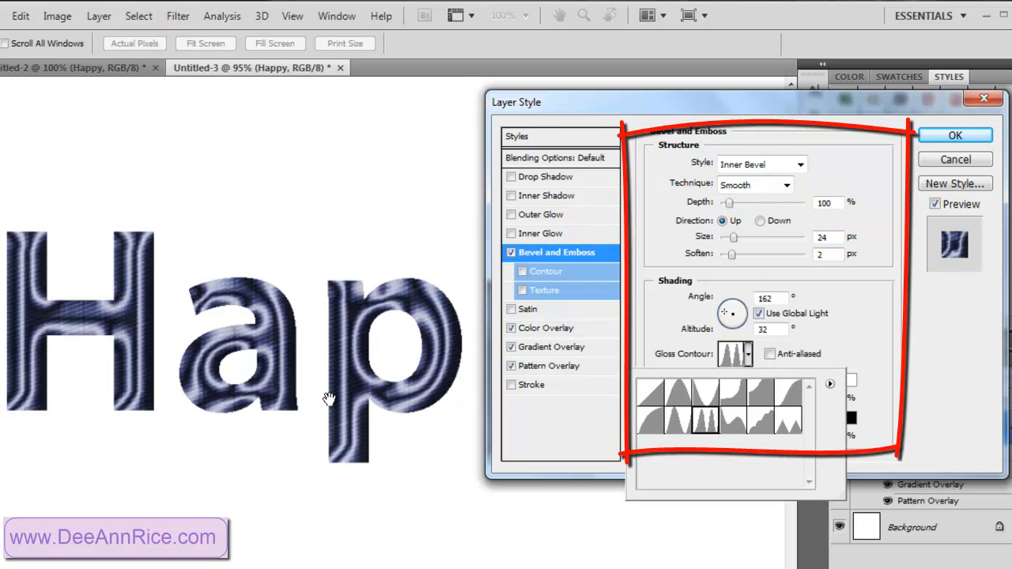
left_click(677, 419)
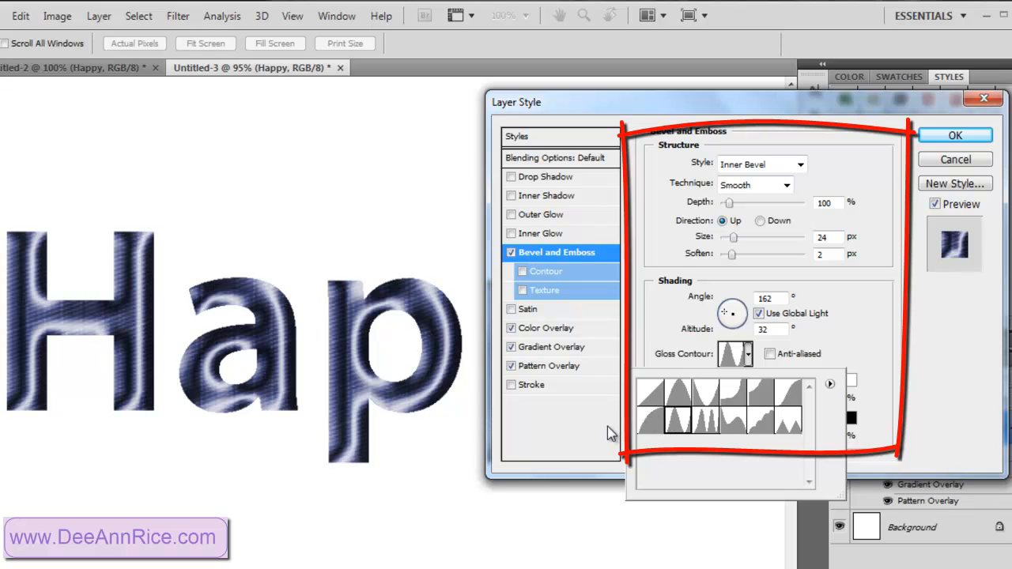
left_click(524, 273)
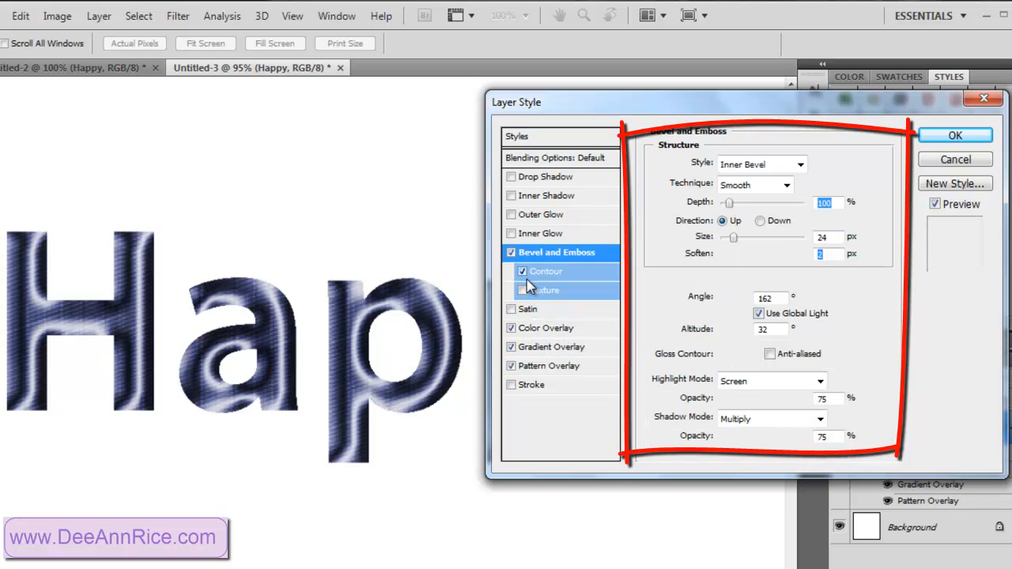
- Add the Texture option to the bevel, and turn the inner glow, outer glow, inner shadow and drop shadow back on
left_click(576, 271)
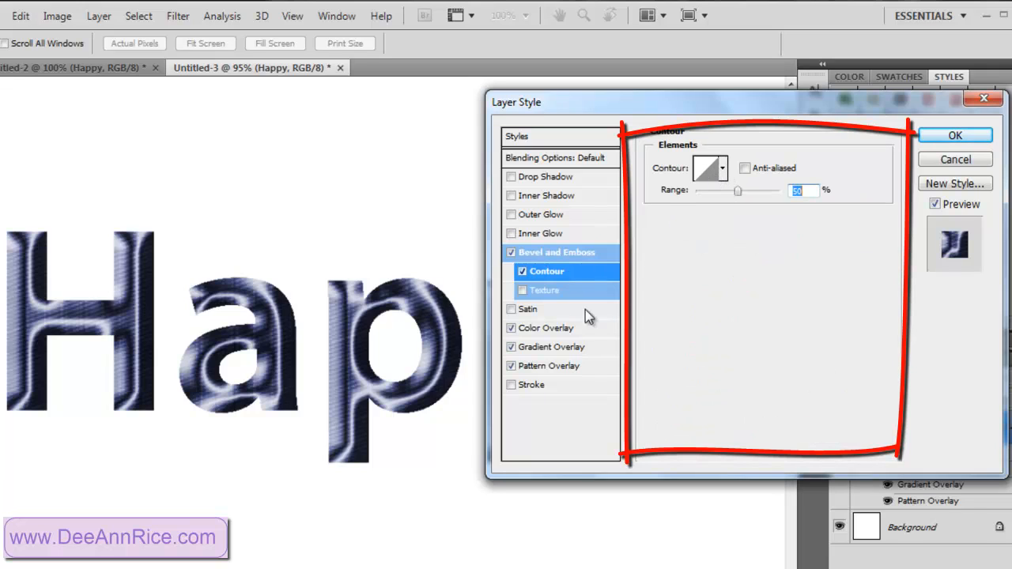
left_click(544, 291)
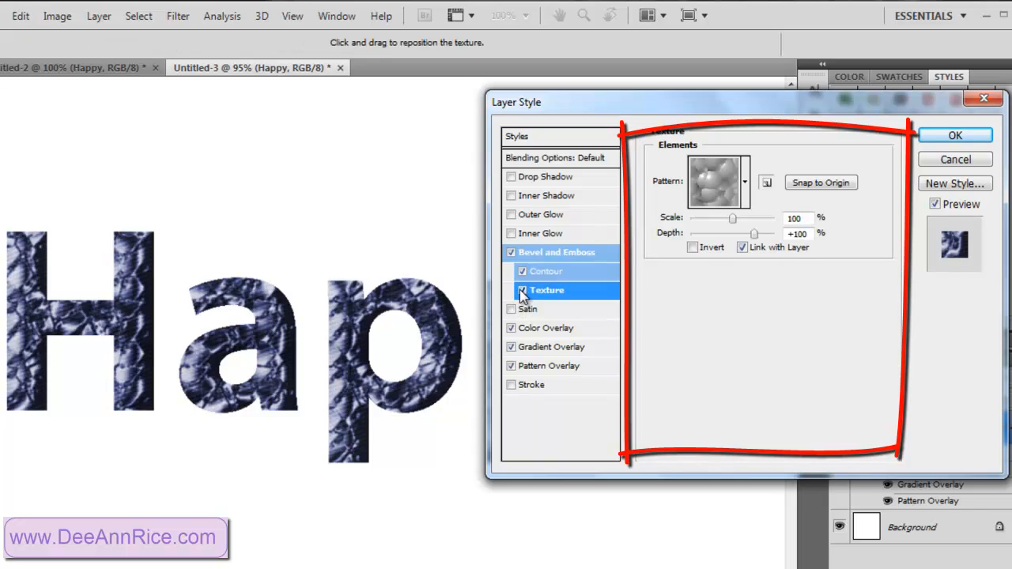
left_click(511, 233)
left_click(511, 214)
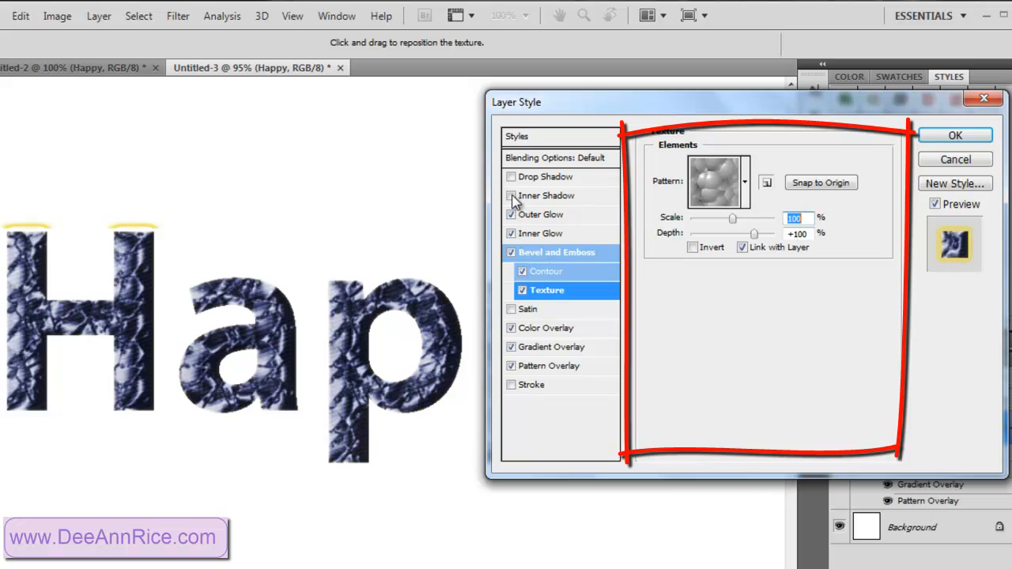
left_click(511, 195)
left_click(510, 176)
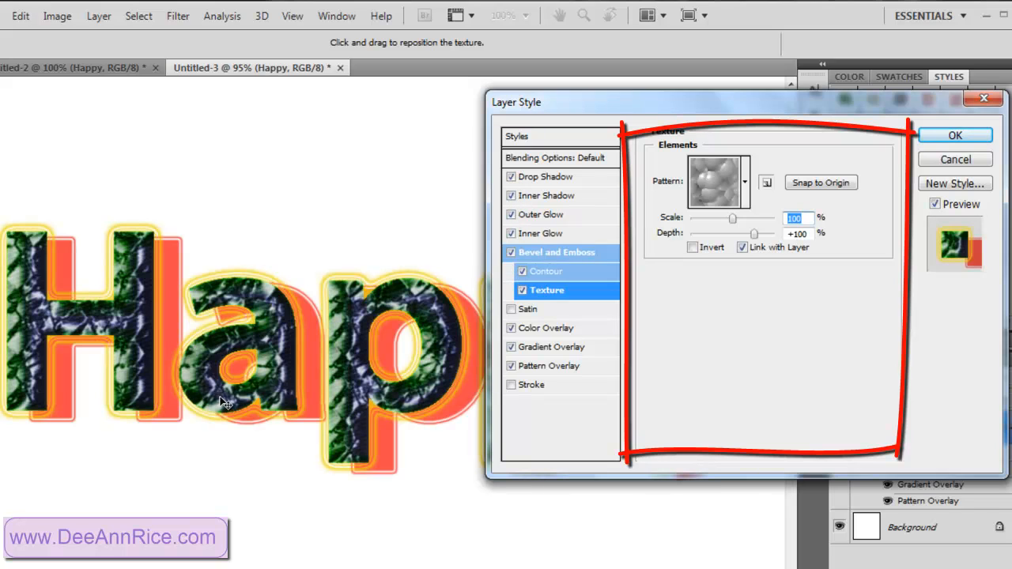
- Add a Satin effect to the text and set its color to magenta e80be0
left_click(511, 309)
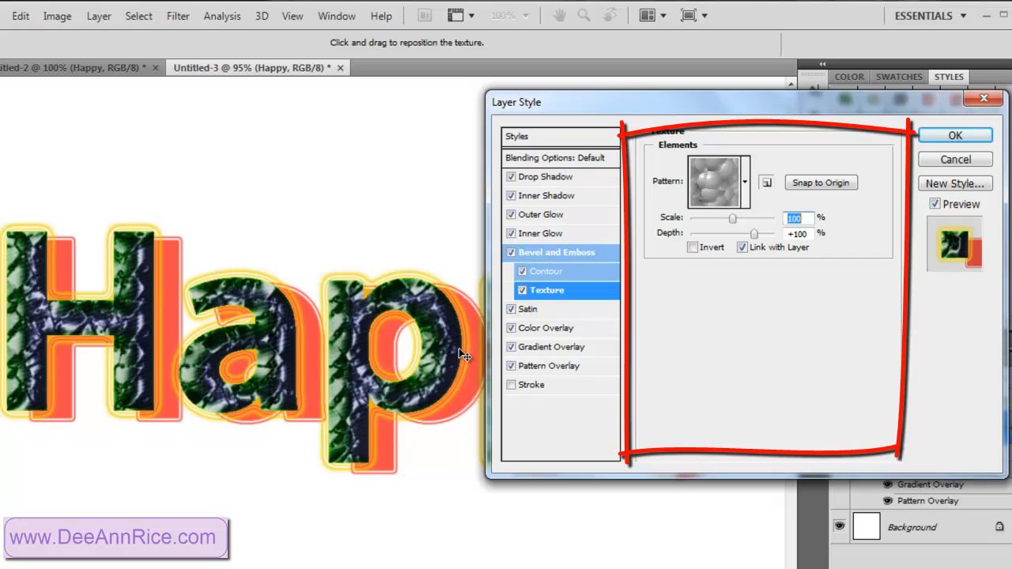
left_click(528, 309)
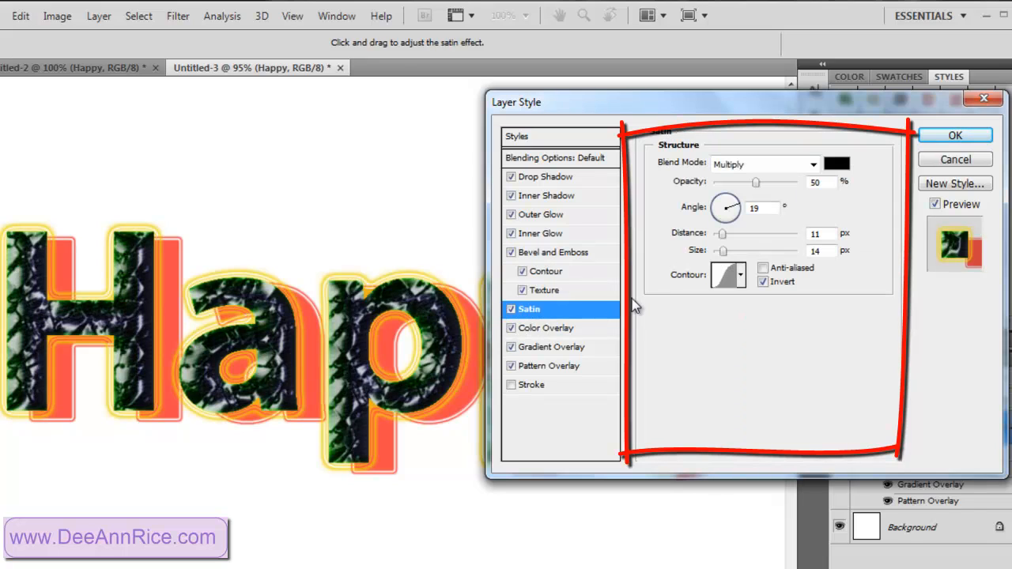
left_click(836, 164)
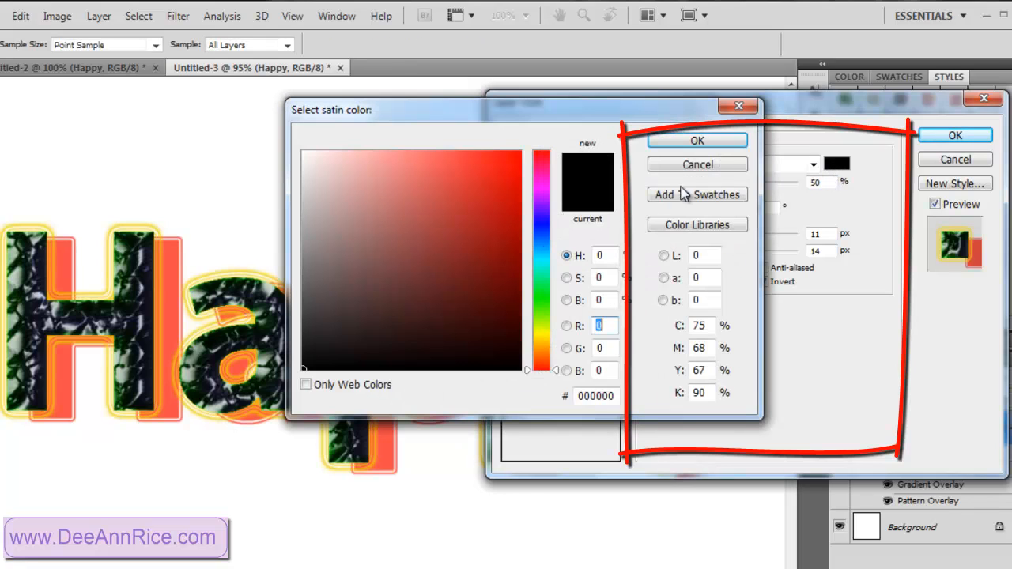
left_click(543, 187)
left_click(511, 171)
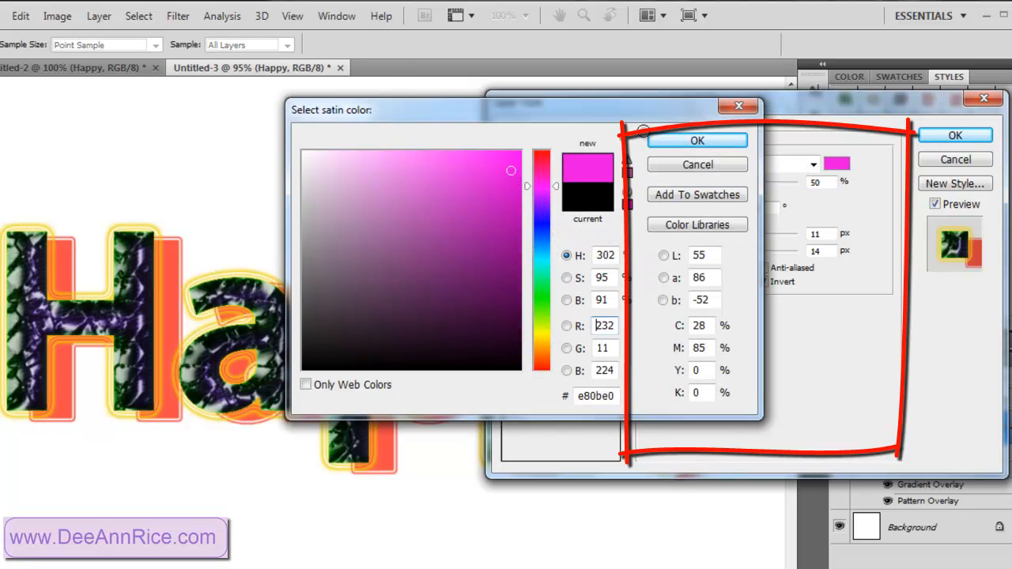
left_click(676, 142)
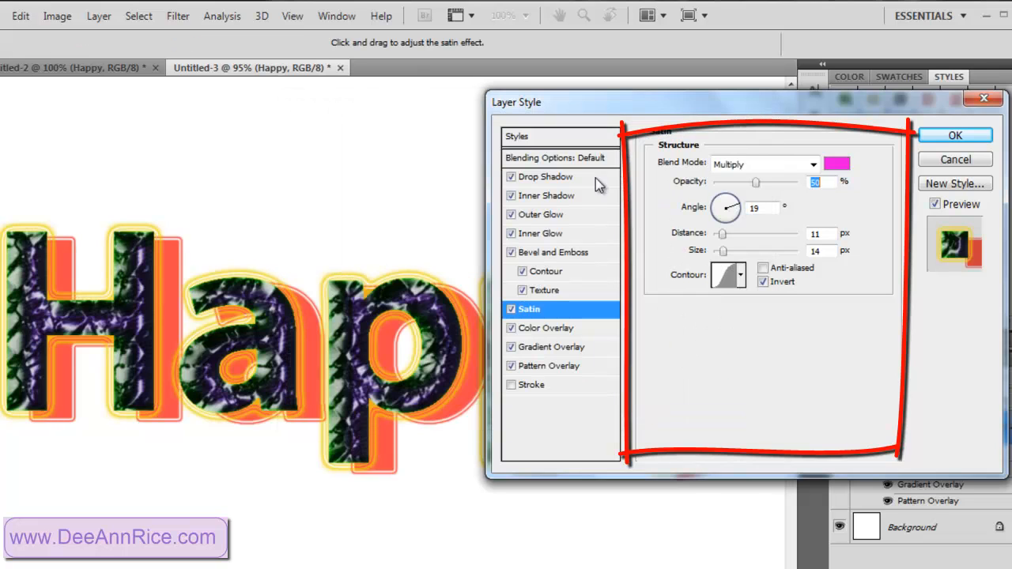
- Turn off the drop shadow, inner shadow, outer glow, inner glow, and Bevel and Emboss effects on the text
left_click(510, 177)
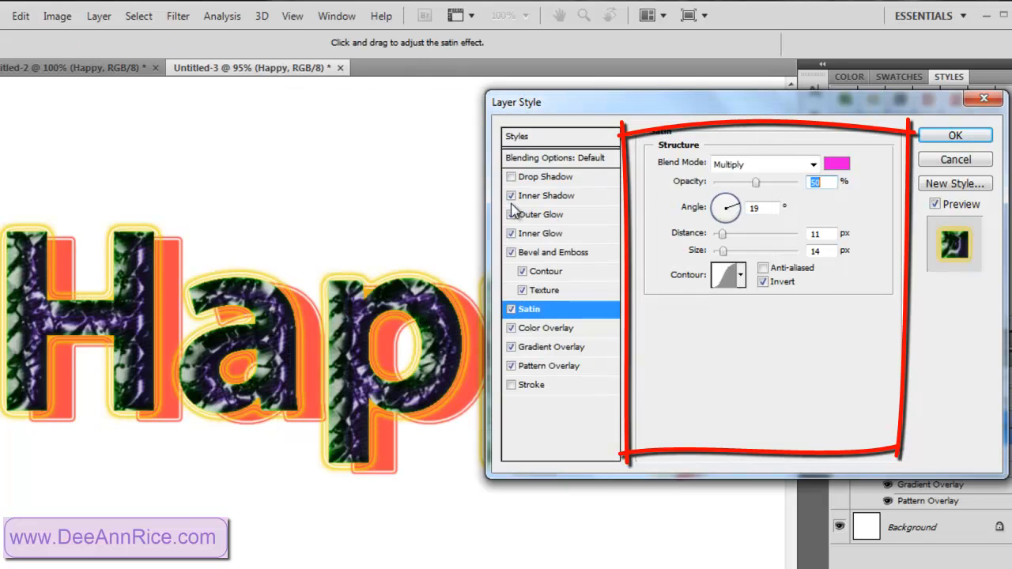
left_click(511, 195)
left_click(511, 215)
left_click(511, 234)
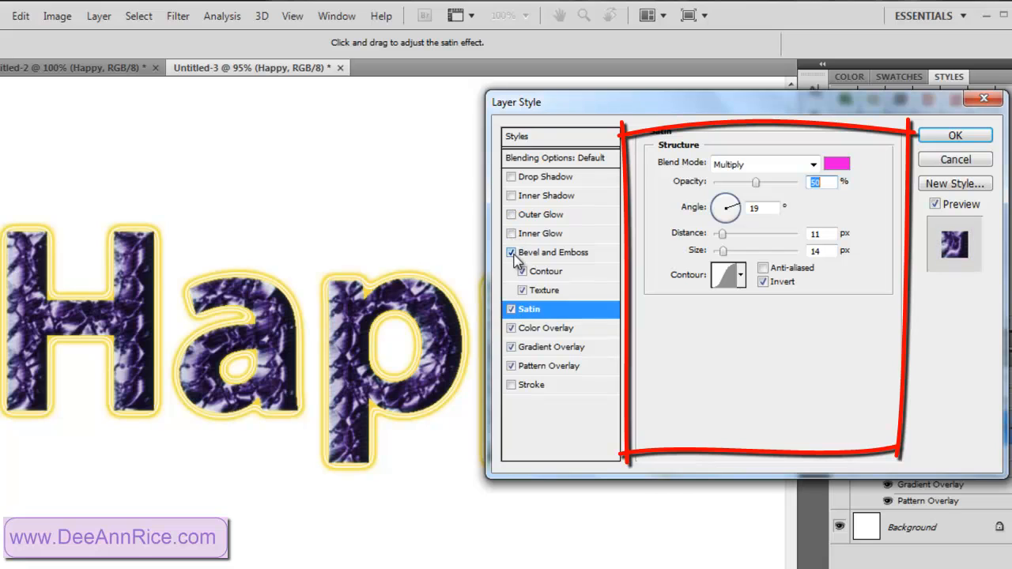
left_click(511, 253)
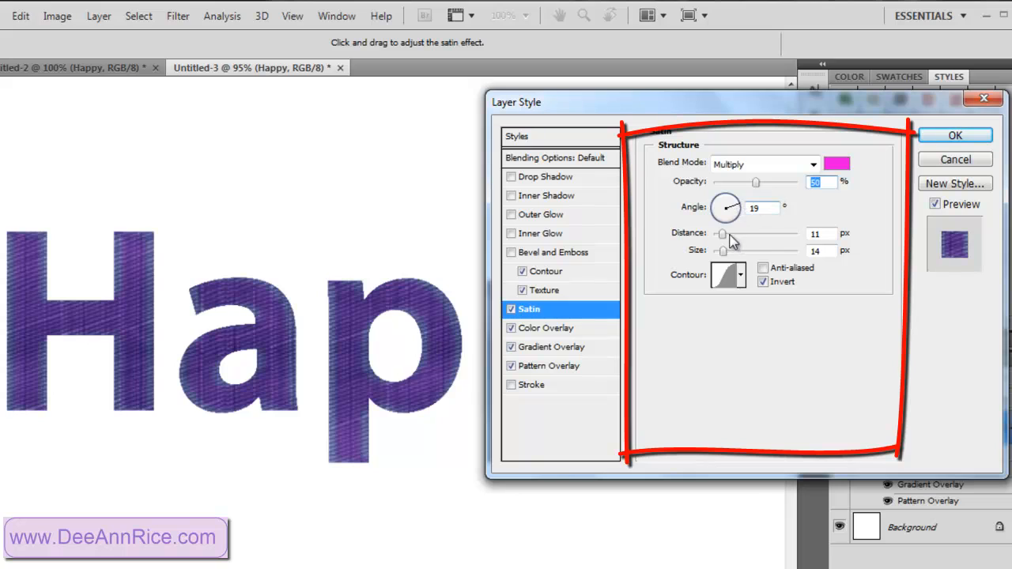
- Set the satin's blend mode to Normal, its distance to 21 px and its size to 43 px
left_click(813, 165)
left_click(745, 181)
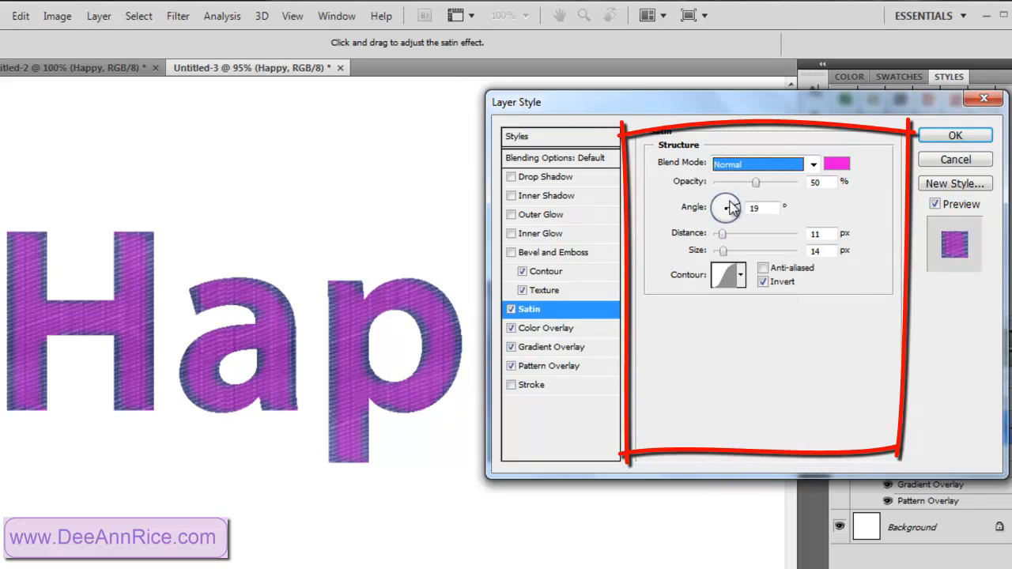
left_click_drag(722, 241, 729, 246)
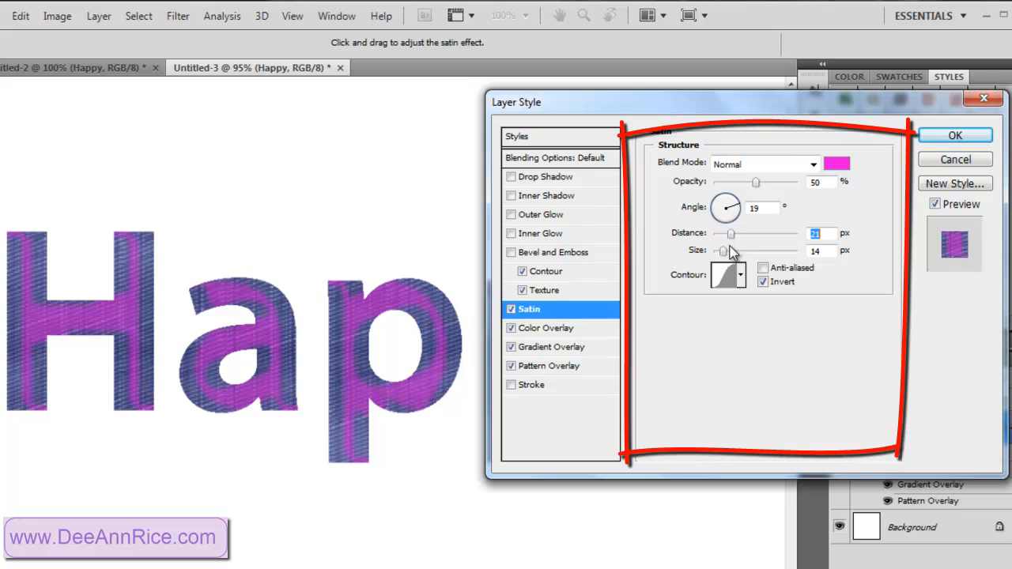
left_click(813, 165)
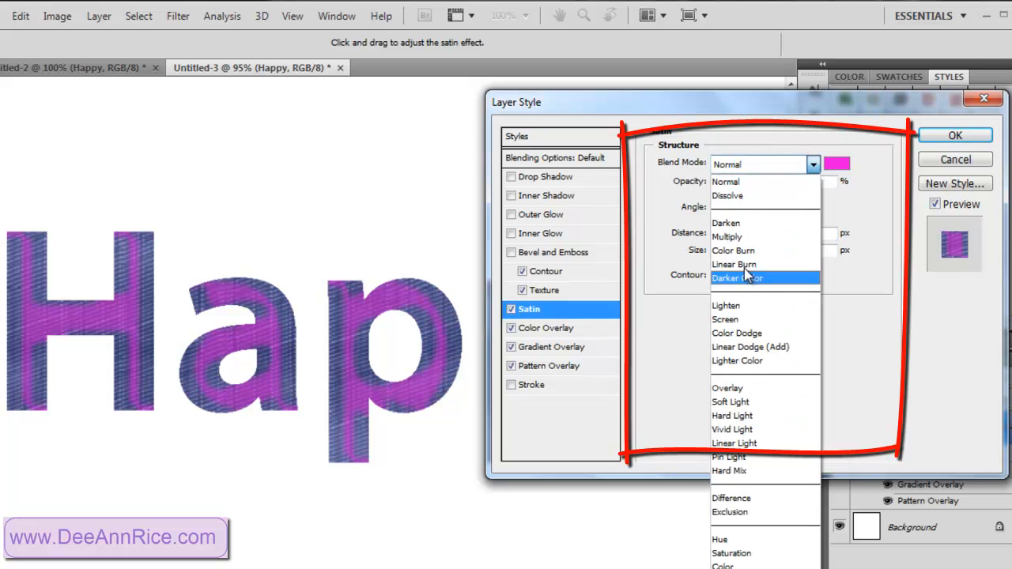
left_click(812, 170)
left_click_drag(733, 251, 732, 251)
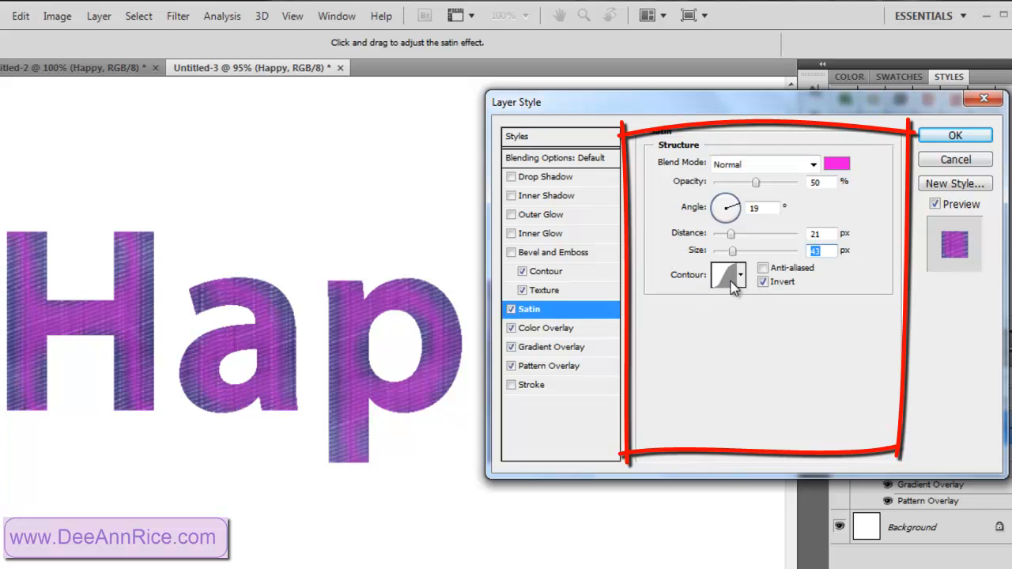
- Look at the satin's Gaussian contour curve and change the contour to the stepped preset, fifth in the second row
left_click(728, 281)
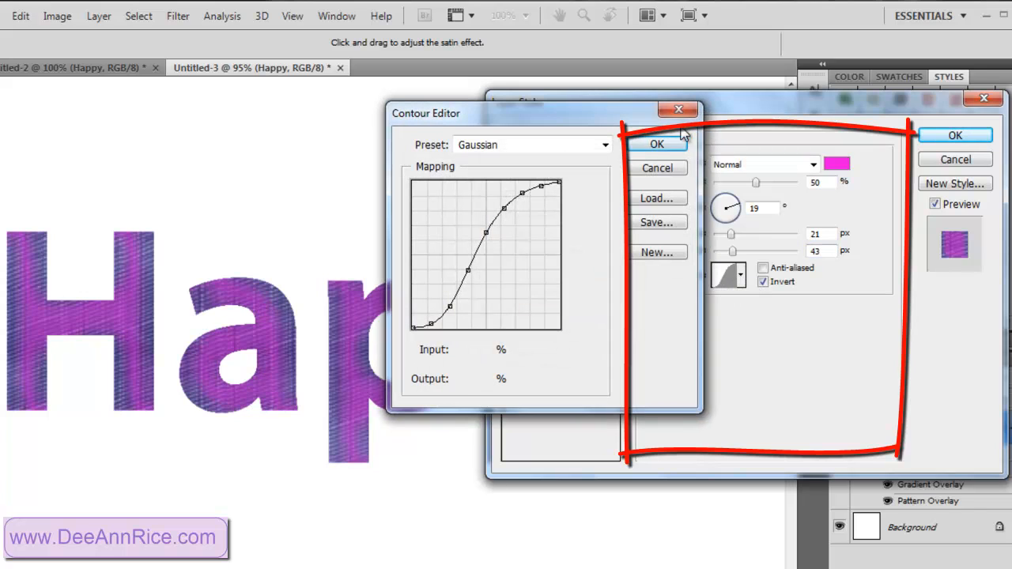
left_click(666, 147)
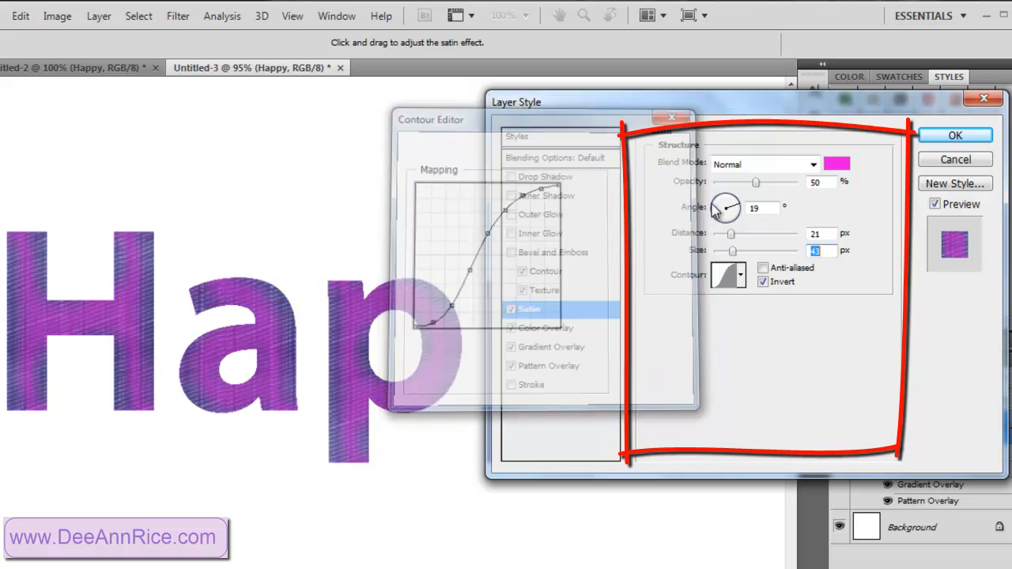
left_click(741, 275)
left_click(747, 348)
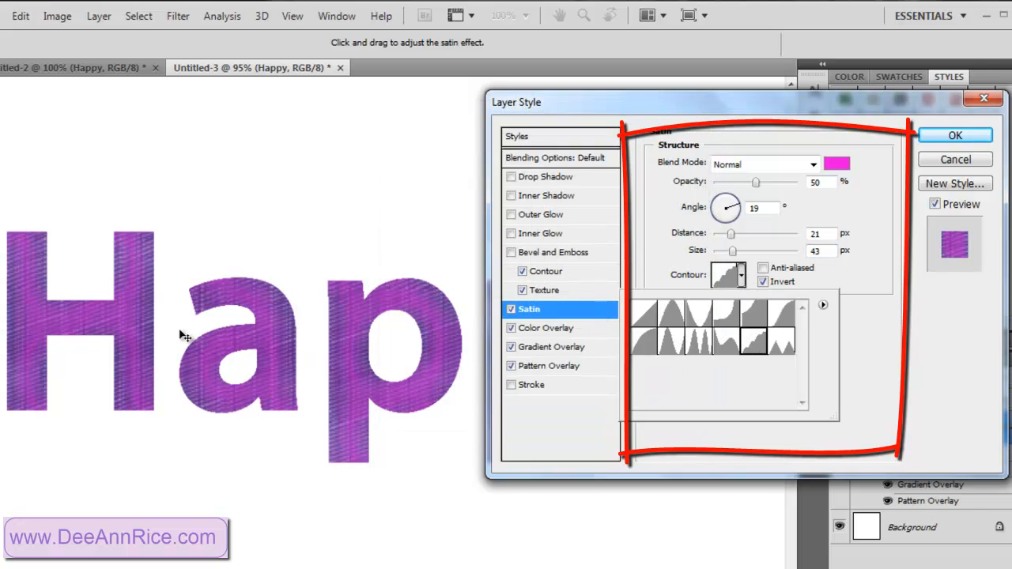
- Turn the Bevel and Emboss, inner glow, outer glow, inner shadow and drop shadow effects back on
left_click(511, 252)
left_click(511, 234)
left_click(510, 215)
left_click(511, 195)
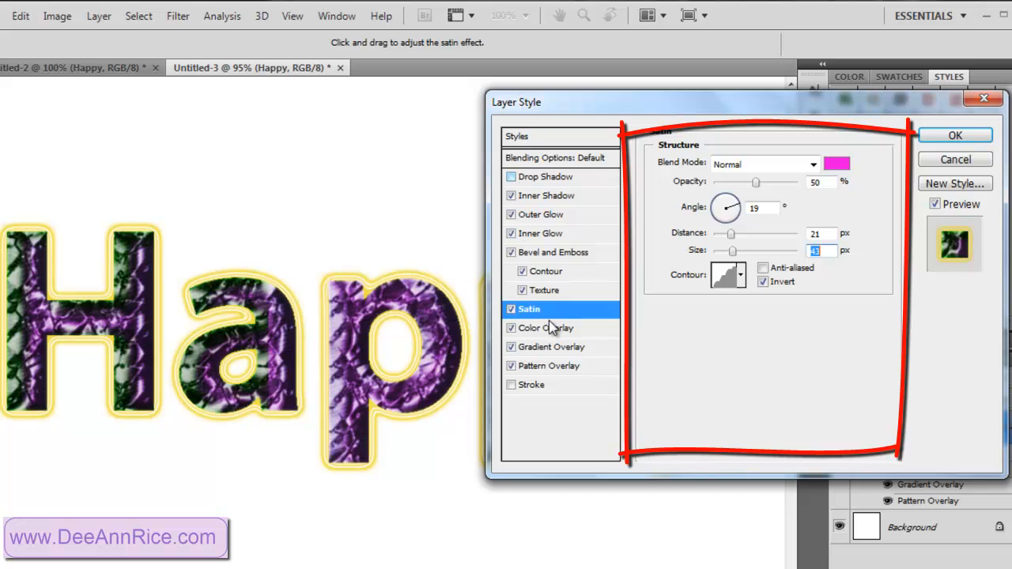
- Add a 3 px black outside Stroke to the text and apply the layer style
left_click(510, 385)
left_click(532, 385)
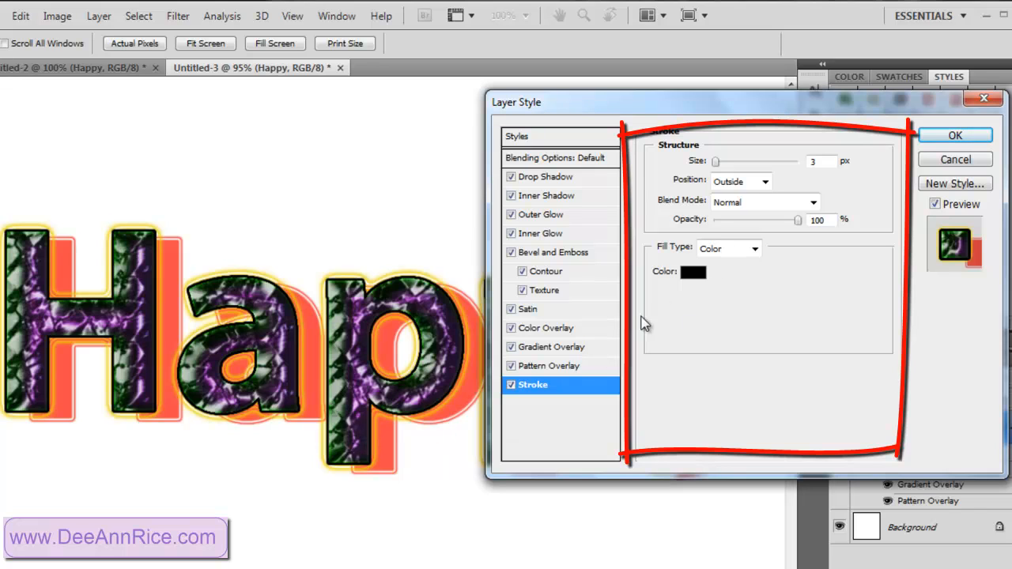
left_click(955, 137)
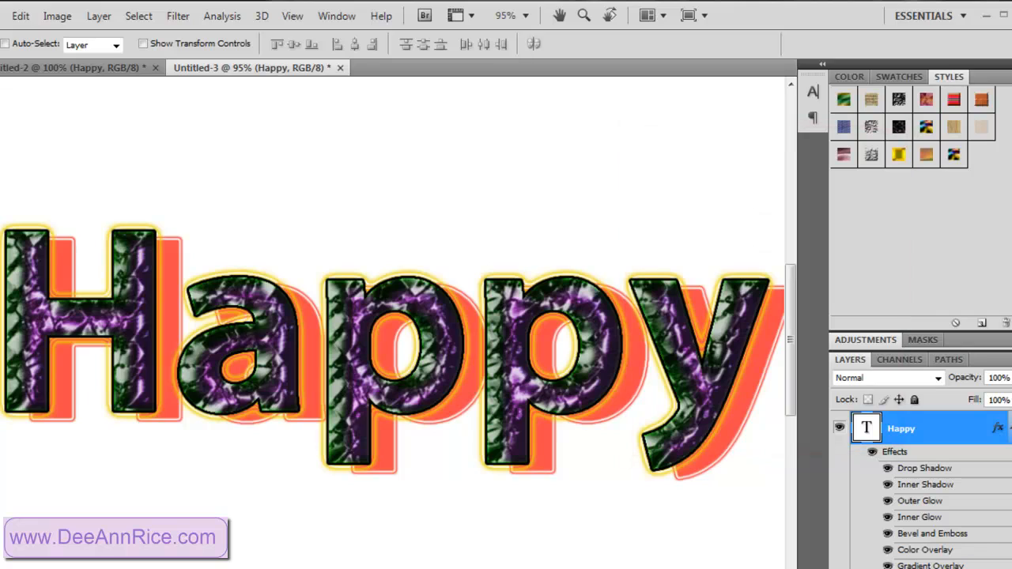